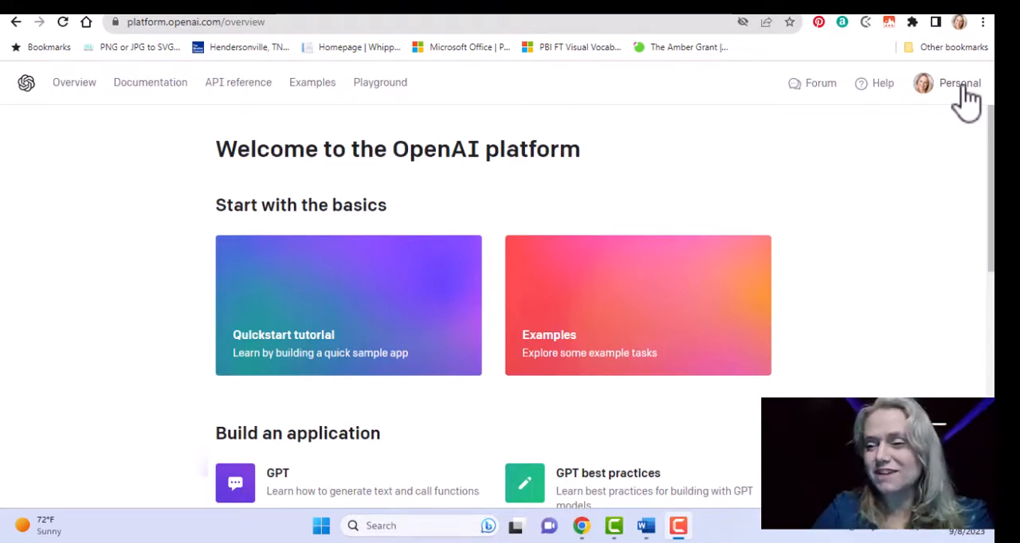
Open the API keys page of the OpenAI account.
click(964, 88)
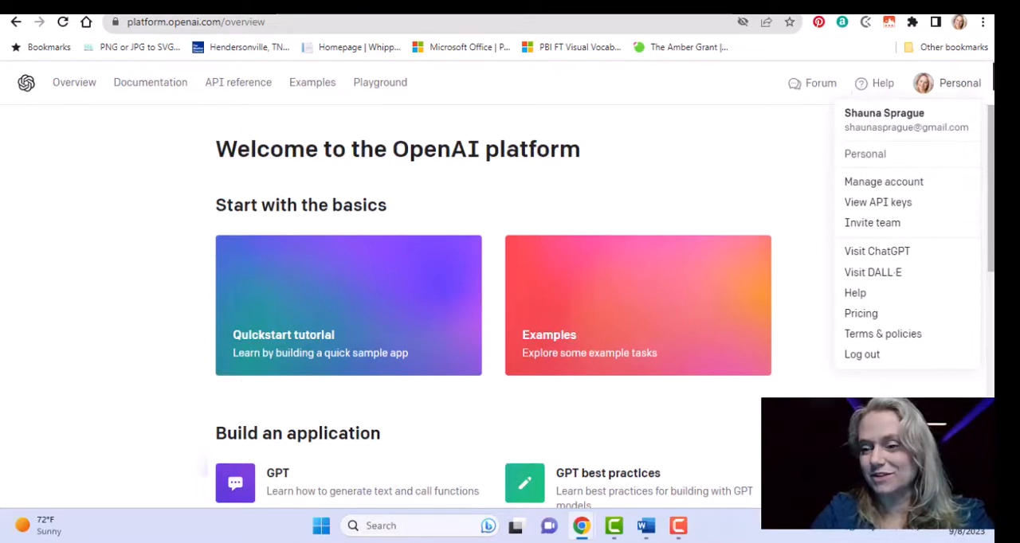
click(967, 89)
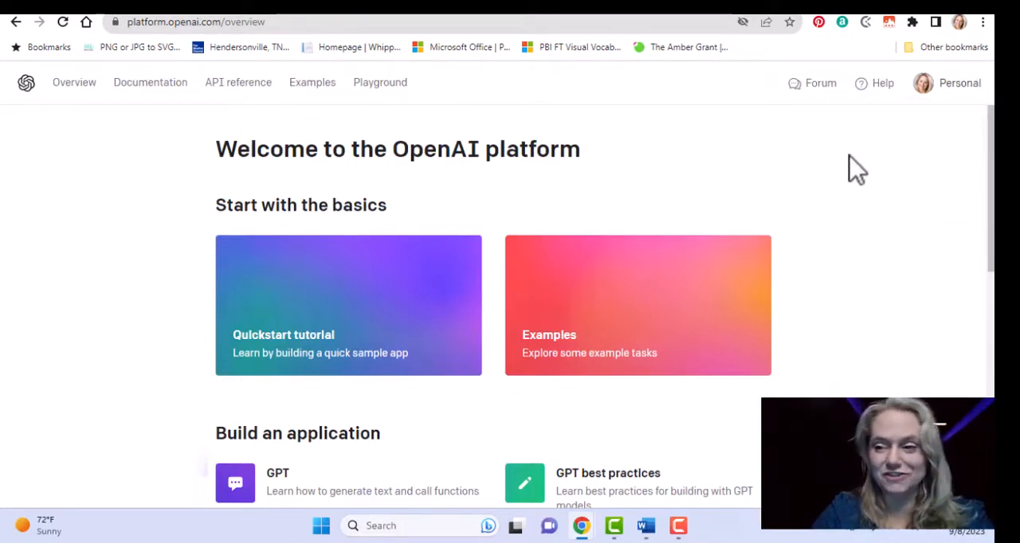
click(961, 90)
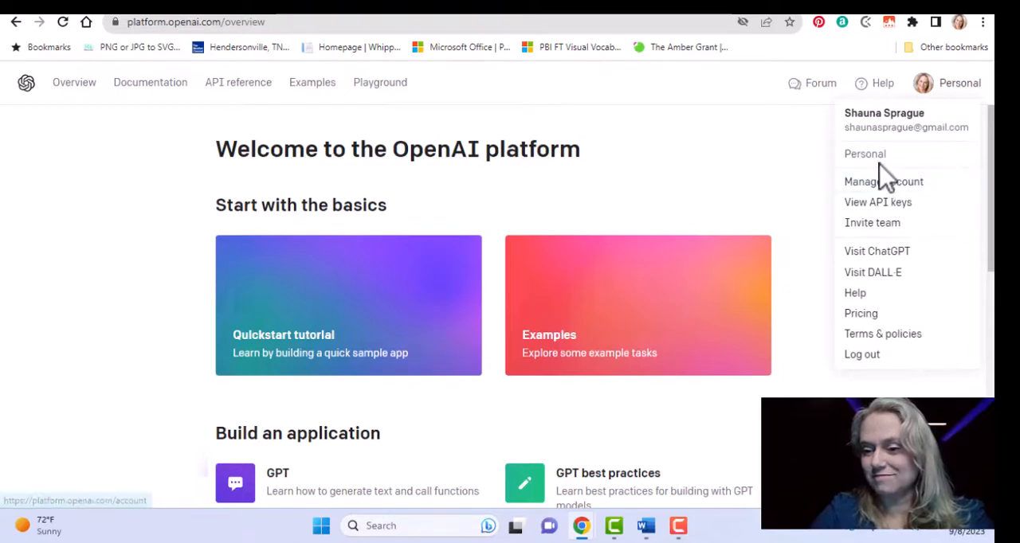
click(894, 209)
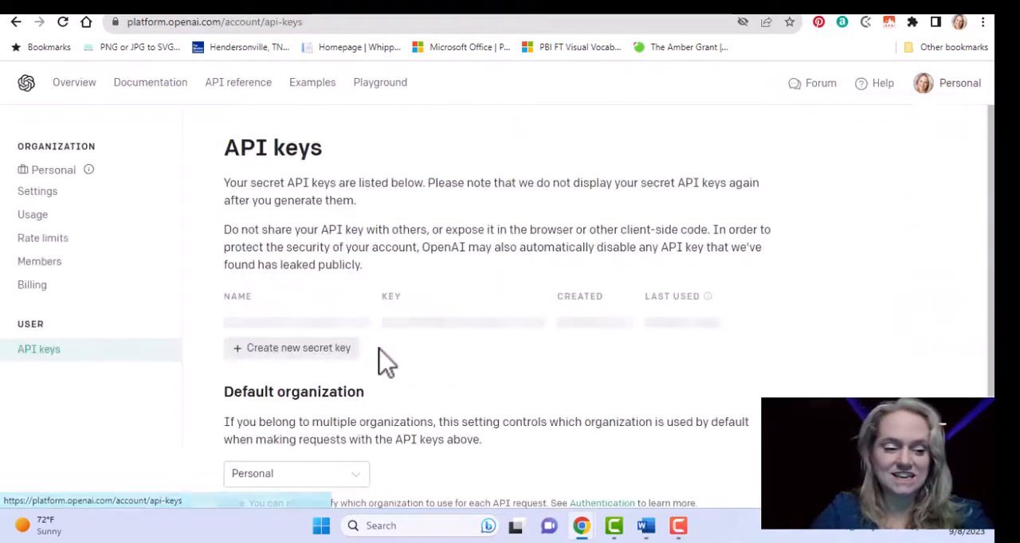
Review the account's September API usage, including the 04 Sep daily usage and the monthly usage summary.
click(36, 217)
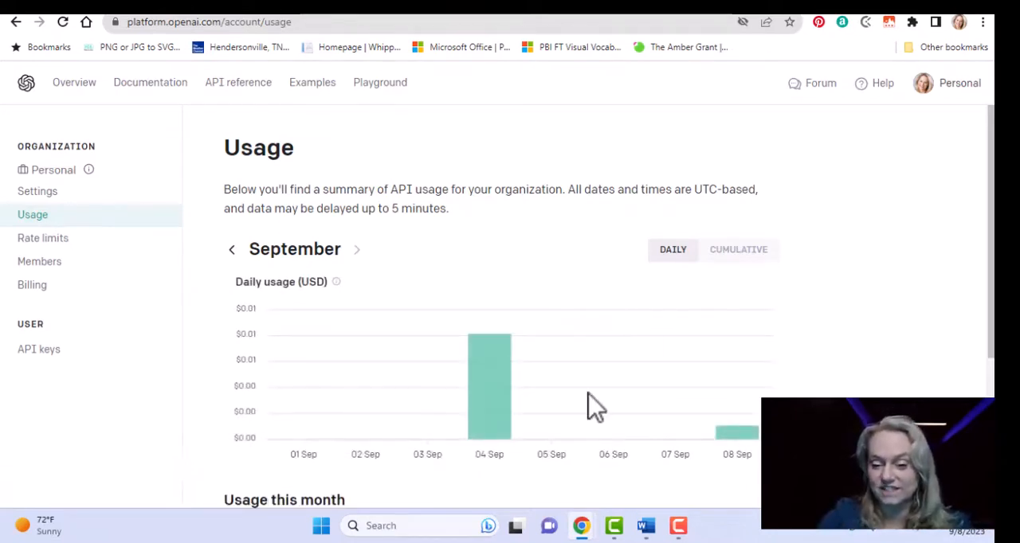
mouse_move(485, 375)
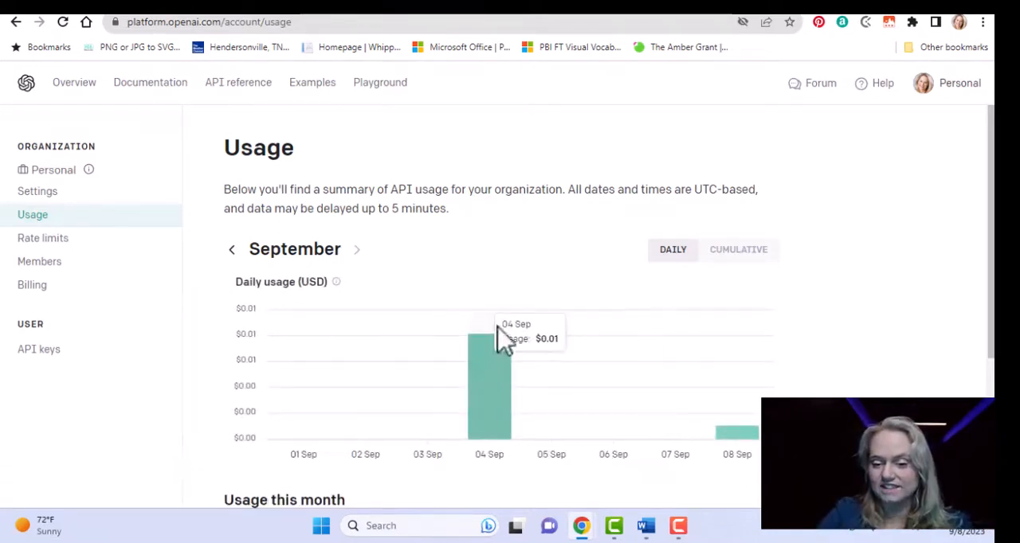
scroll(510, 306, down, 2)
scroll(510, 306, down, 1)
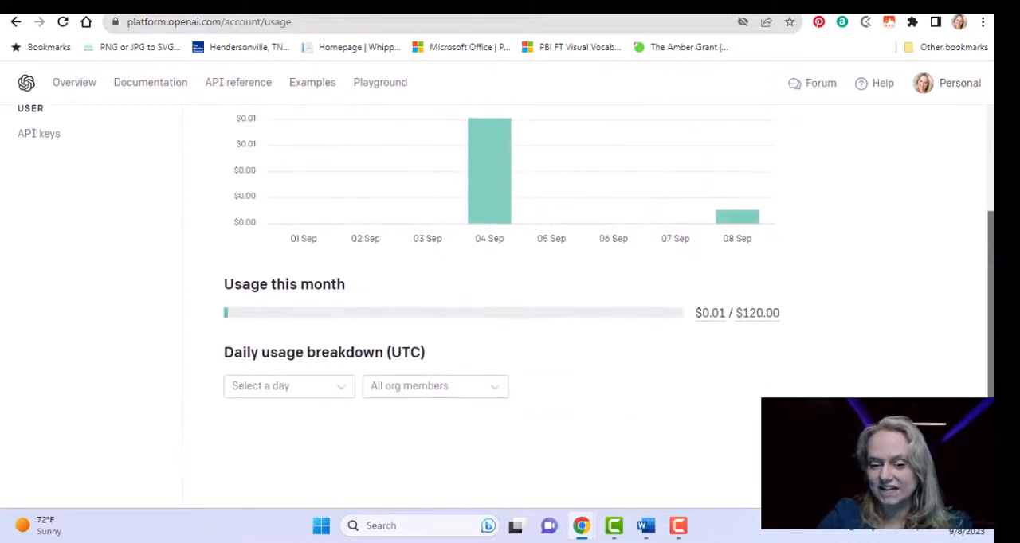
drag(989, 241, 987, 41)
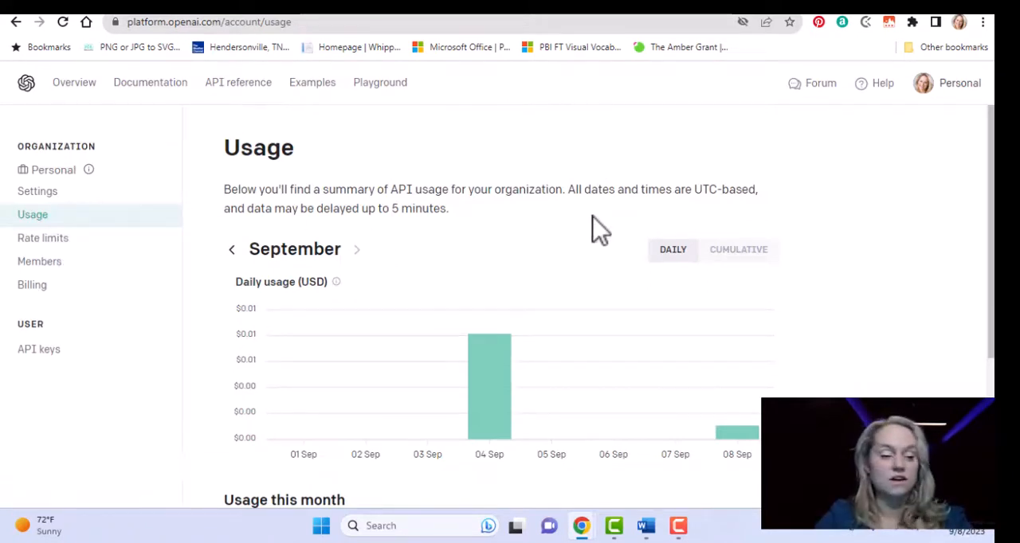
Look through the organization's rate limits for all models, from chat down to the default limits.
click(43, 238)
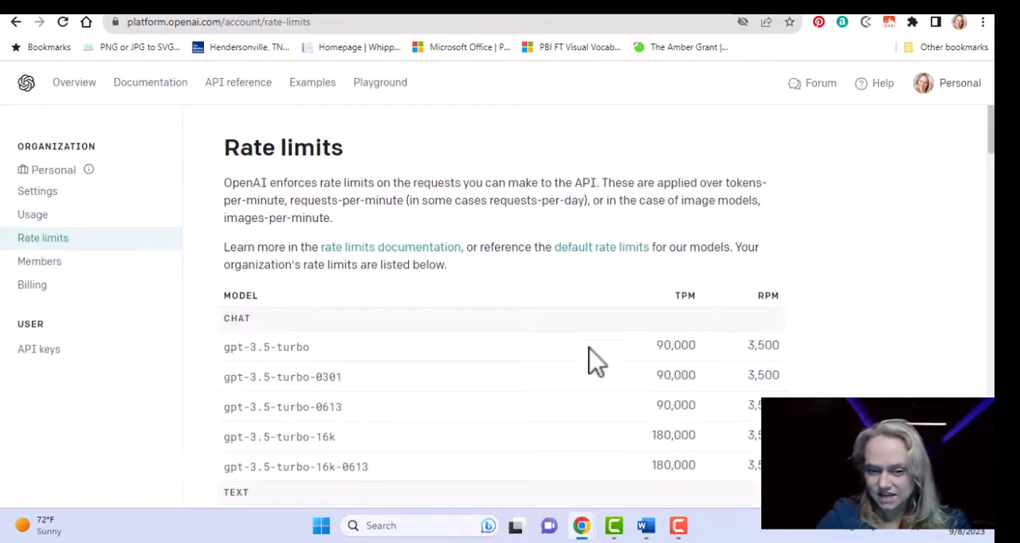
drag(990, 147, 991, 170)
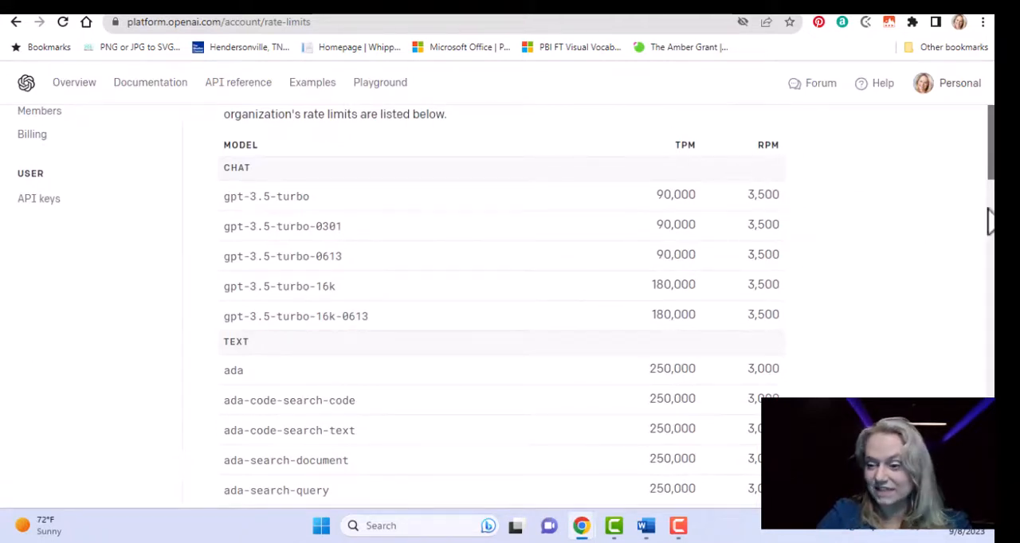
drag(990, 168, 990, 469)
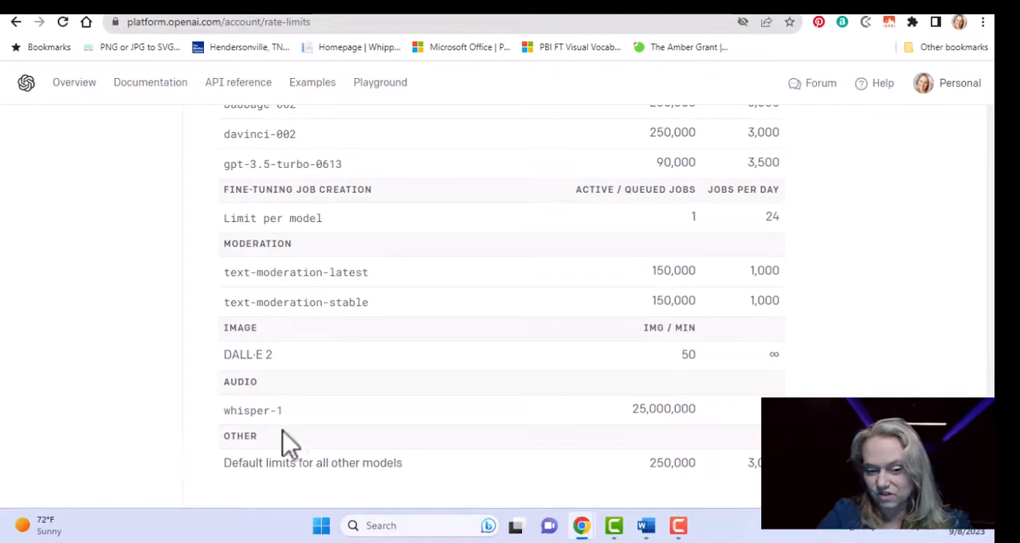
scroll(501, 303, up, 10)
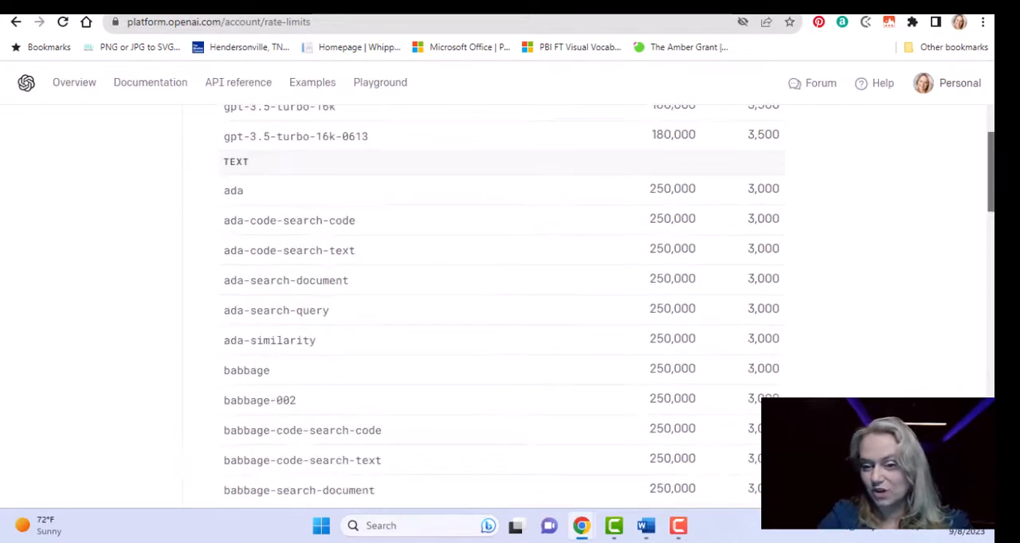
scroll(502, 303, up, 3)
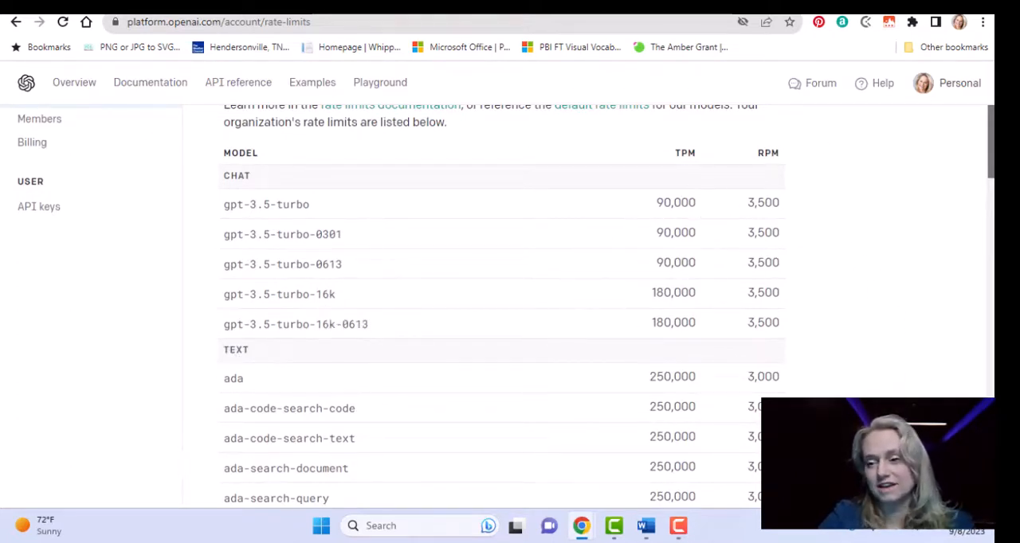
scroll(990, 173, up, 2)
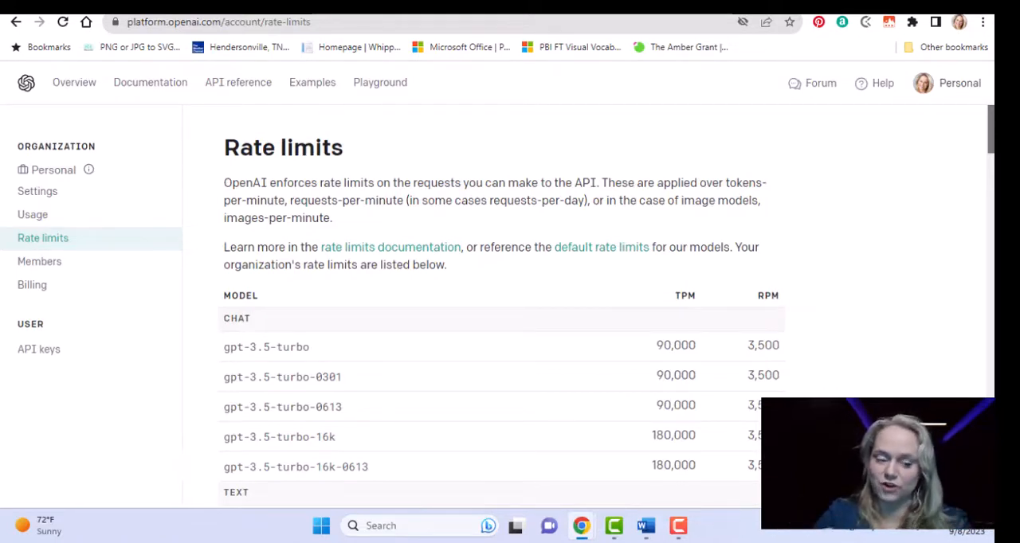
Open the usage limits in the organization's billing section to check the monthly spend limits.
click(47, 295)
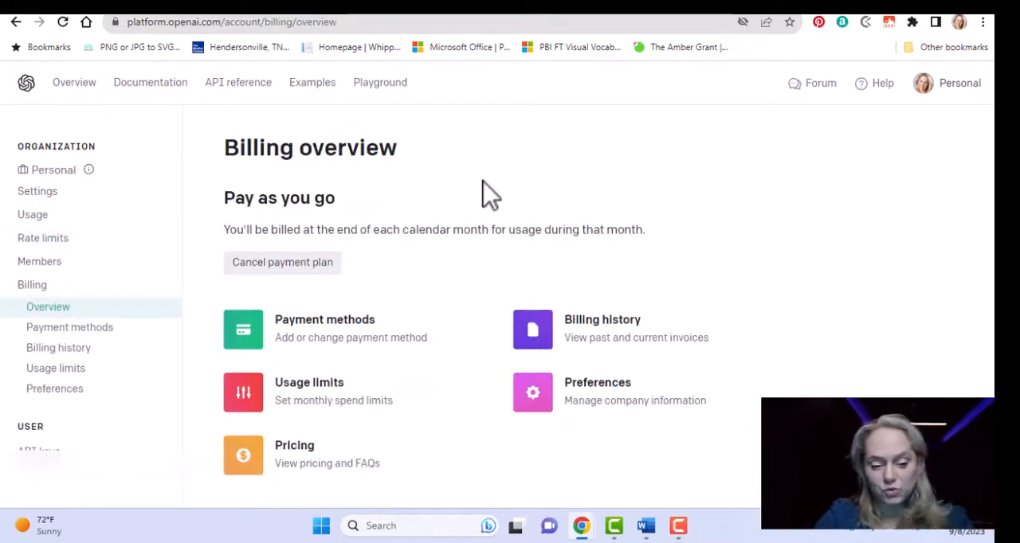
click(337, 400)
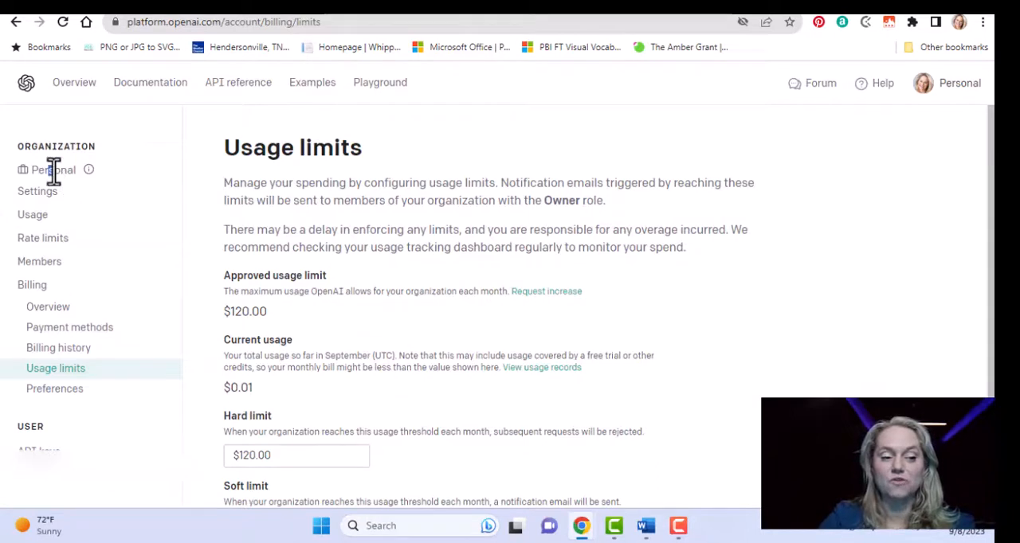
Return to the API keys page and revoke the ZapTest secret key.
click(938, 88)
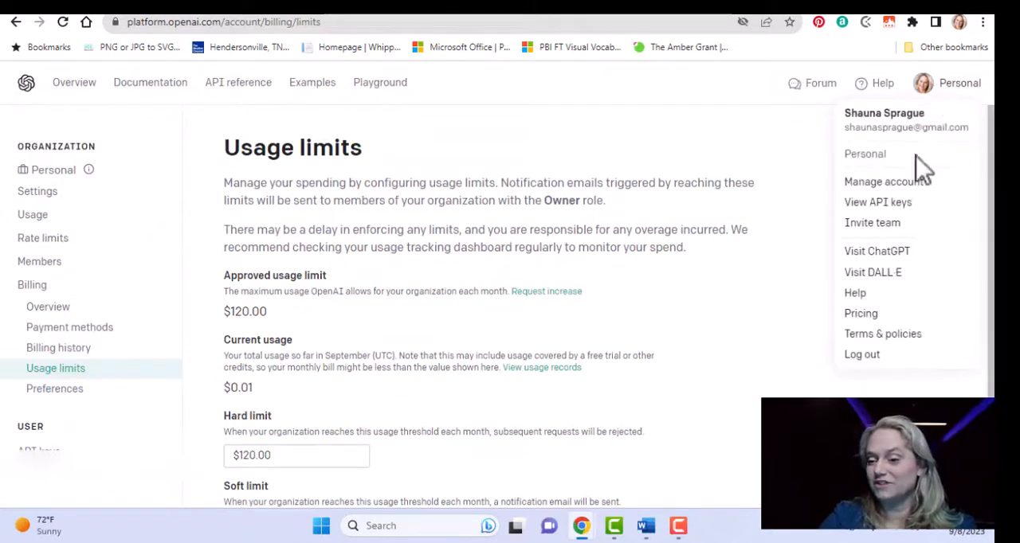
click(890, 206)
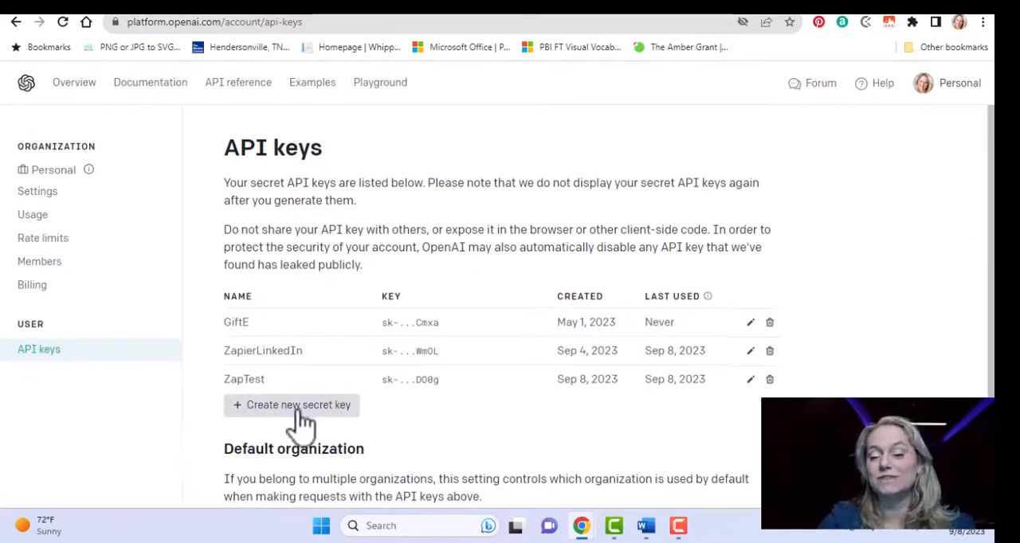
click(769, 380)
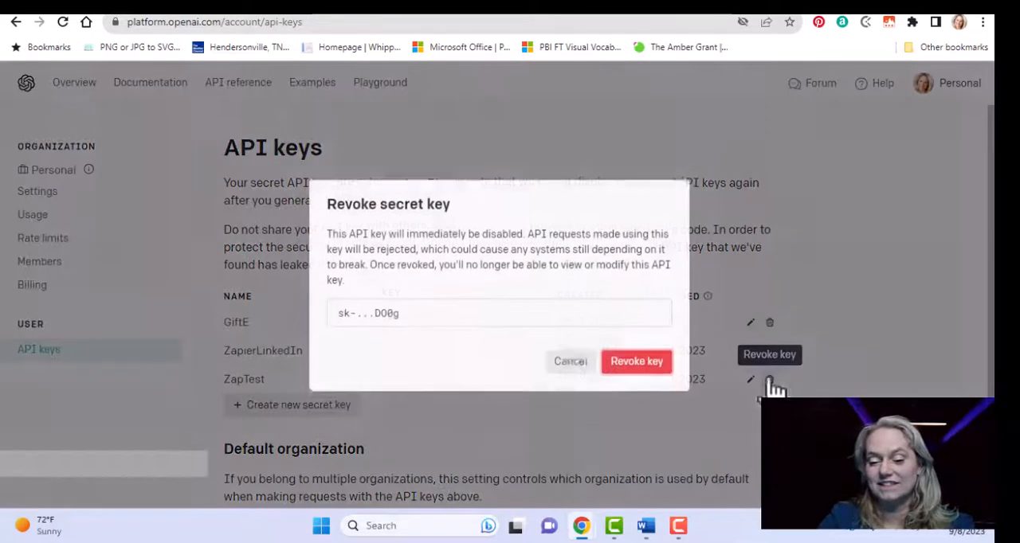
click(627, 367)
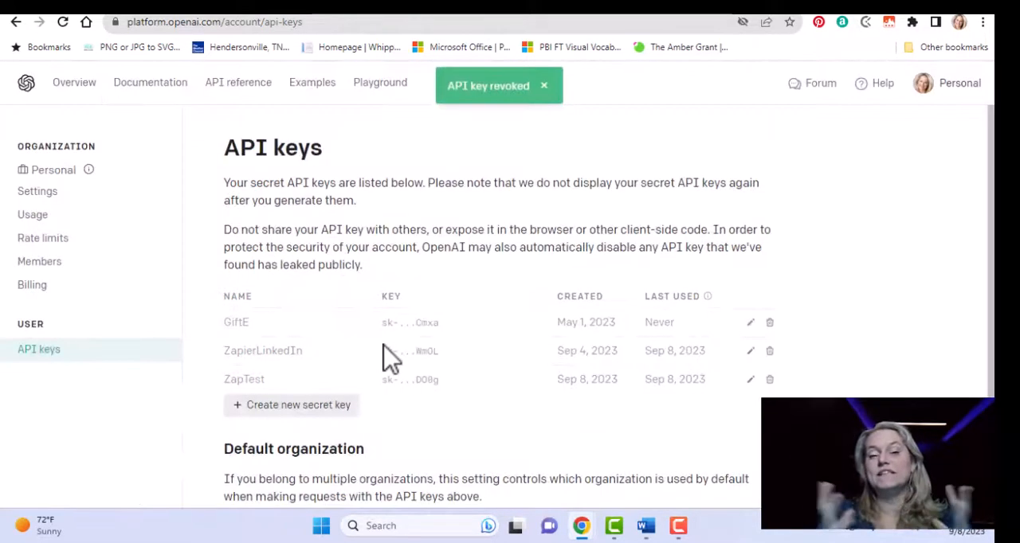
Create a new secret key named ZapTest1, copy the generated key and finish the dialog.
click(317, 382)
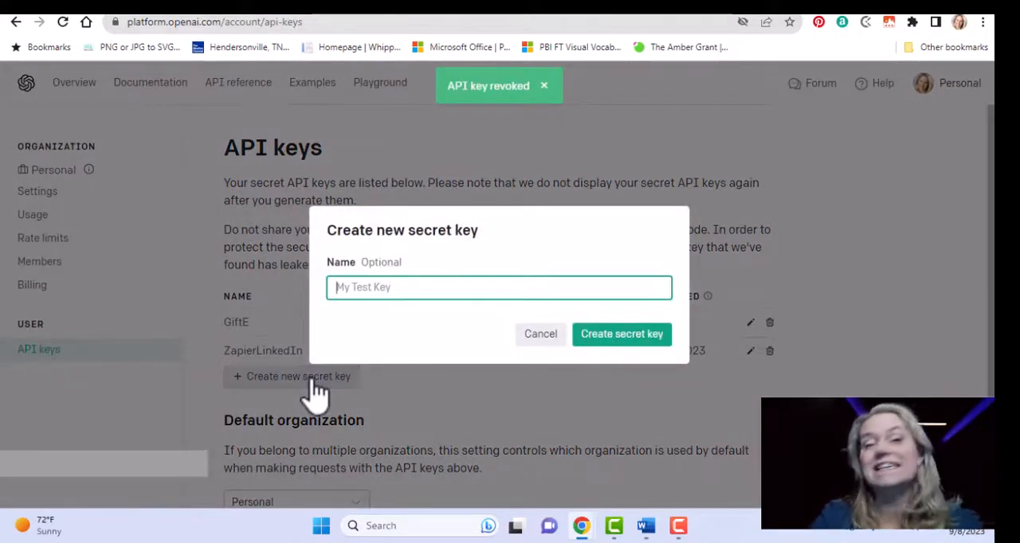
text(Z)
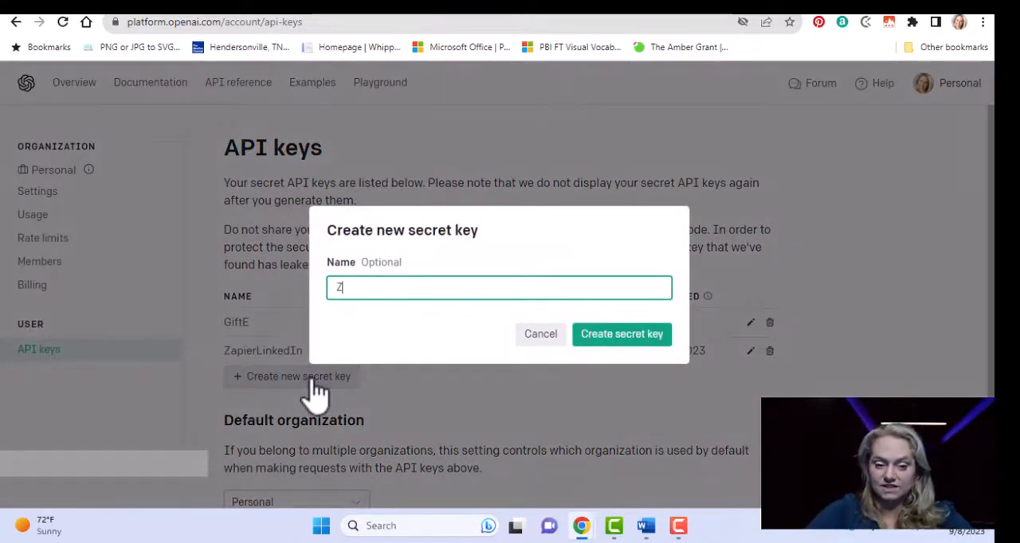
text(apTest1)
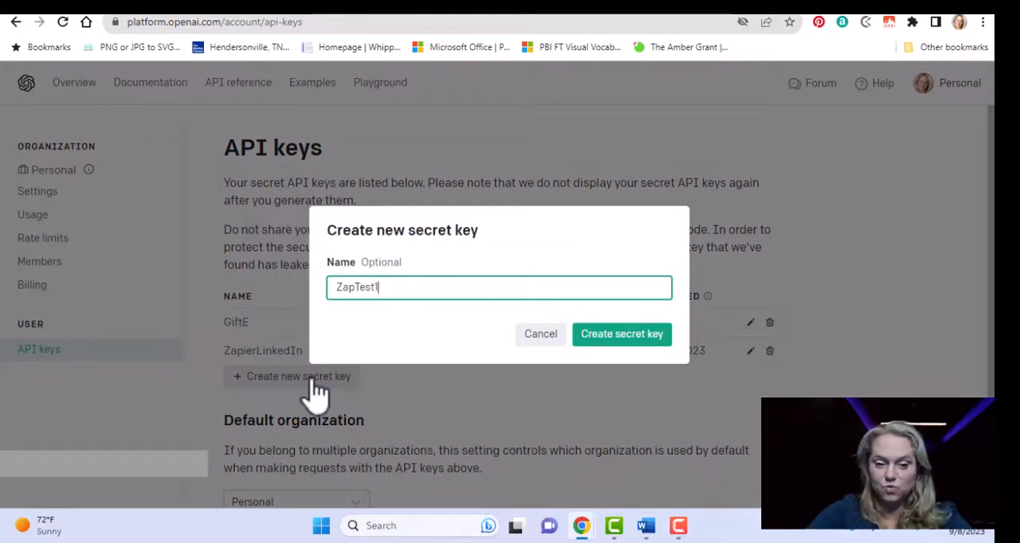
click(637, 341)
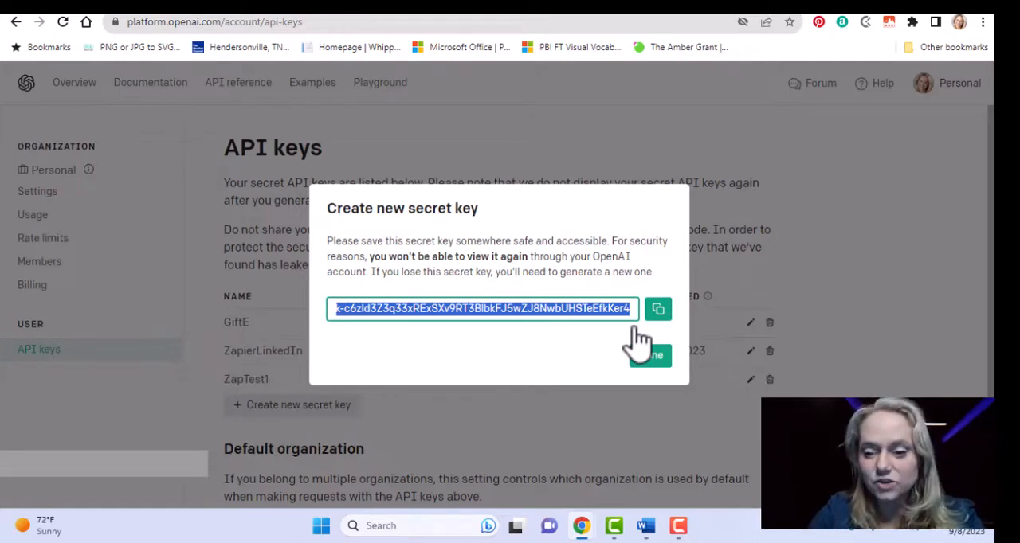
click(658, 315)
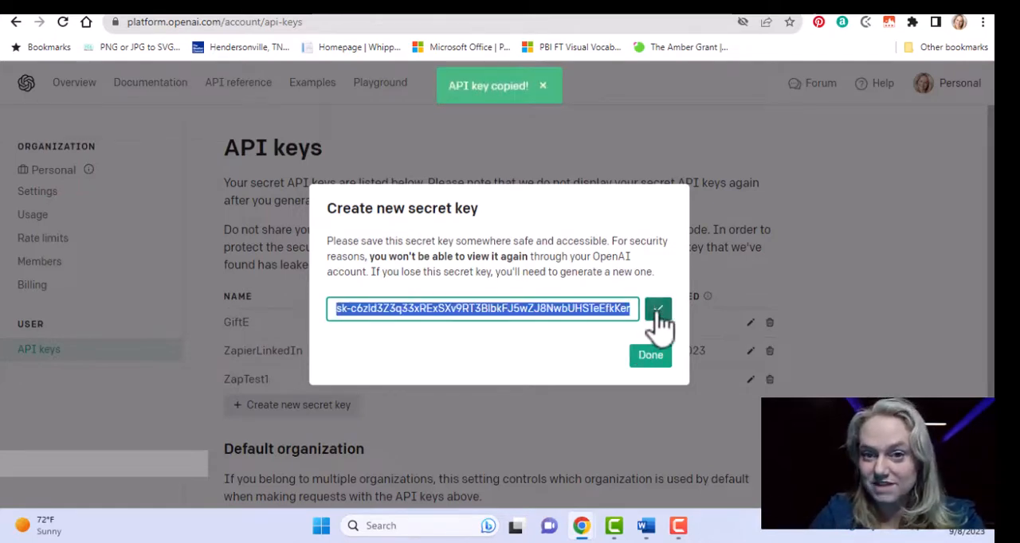
click(648, 360)
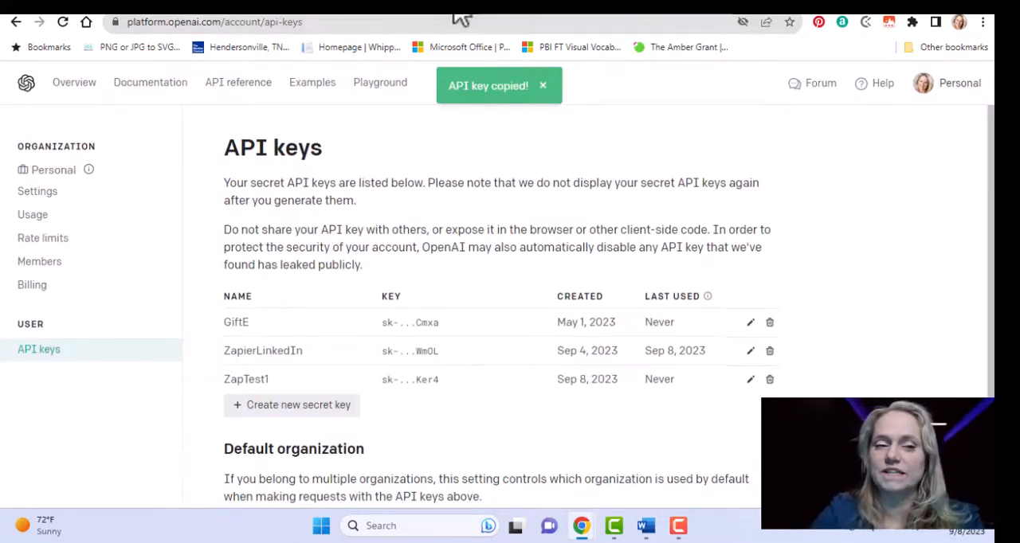
Switch to the Zapier website and log in with the first listed Google account.
click(297, 17)
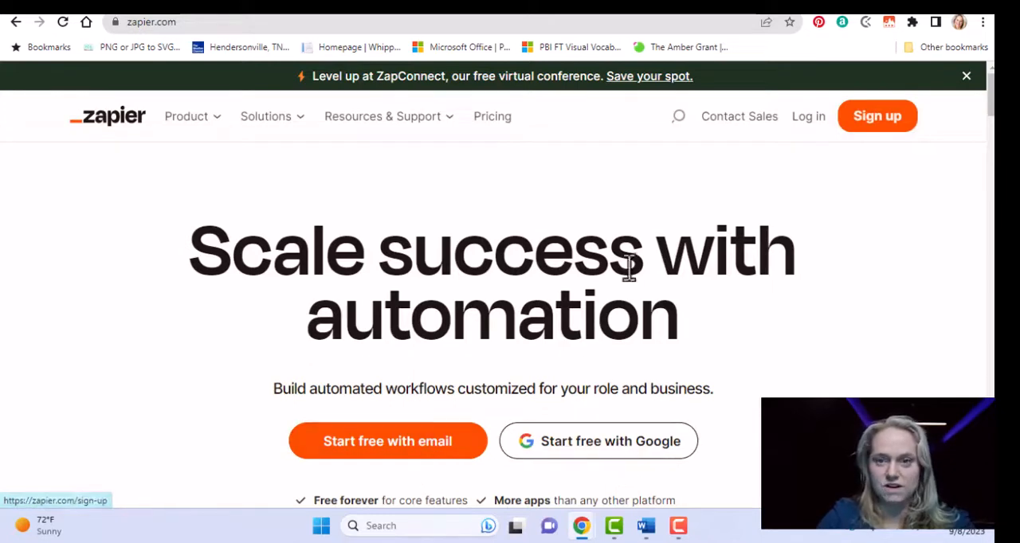
click(809, 117)
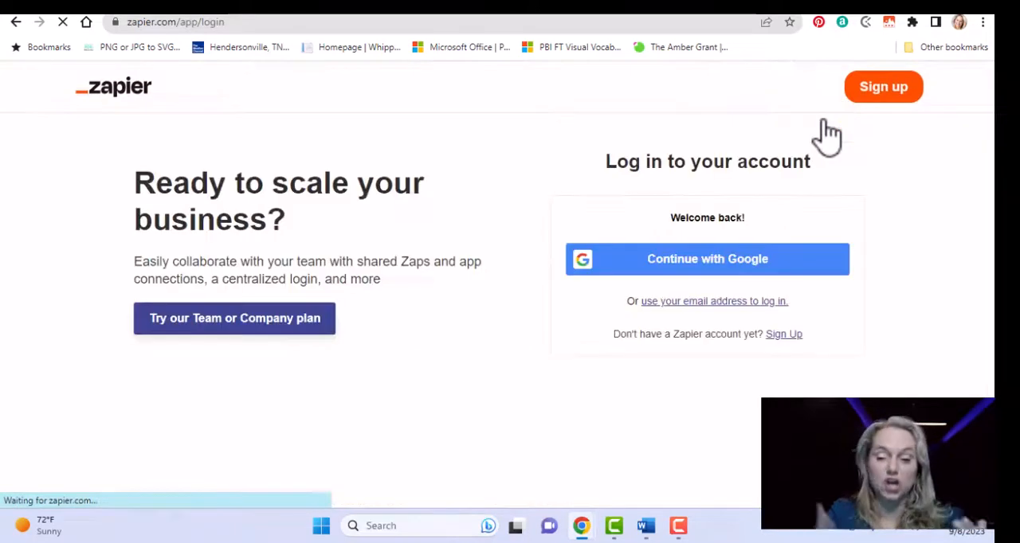
click(714, 269)
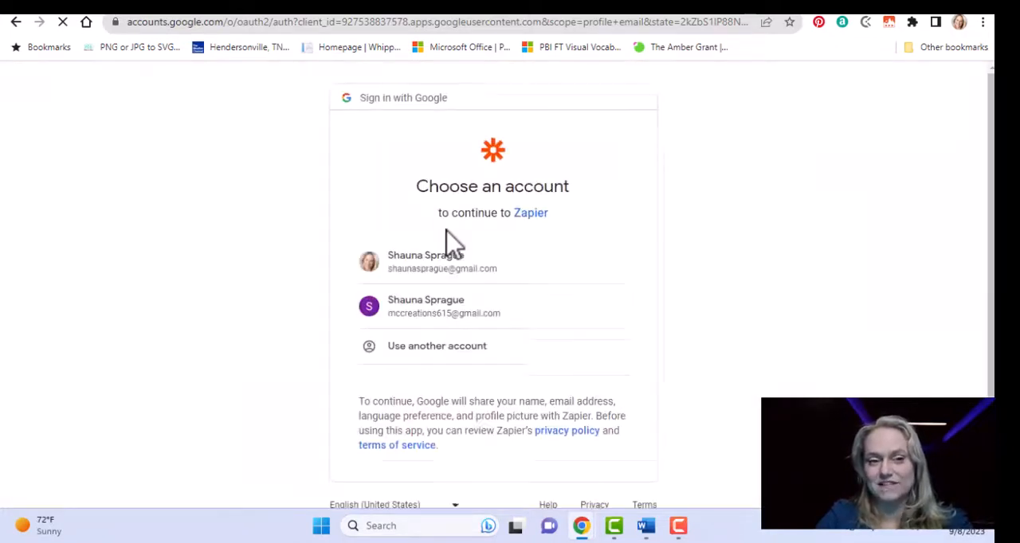
click(472, 267)
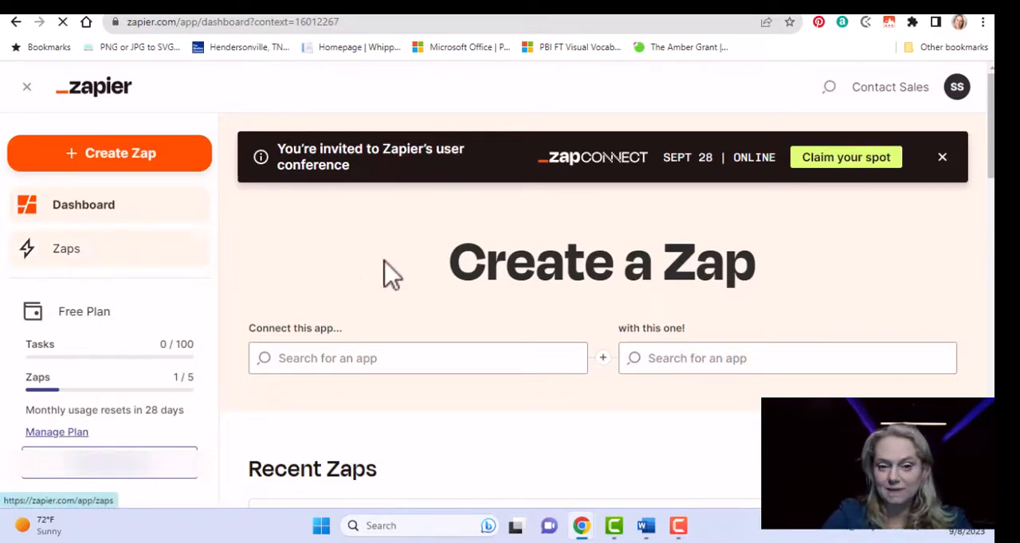
Open the Daily LinkedIn Post Zap from the list of Zaps.
click(74, 249)
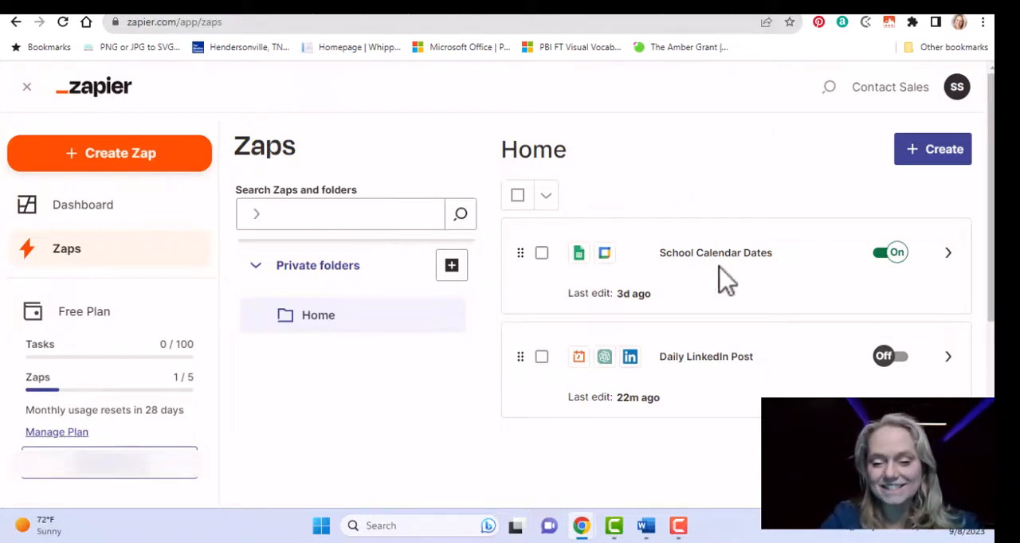
click(706, 376)
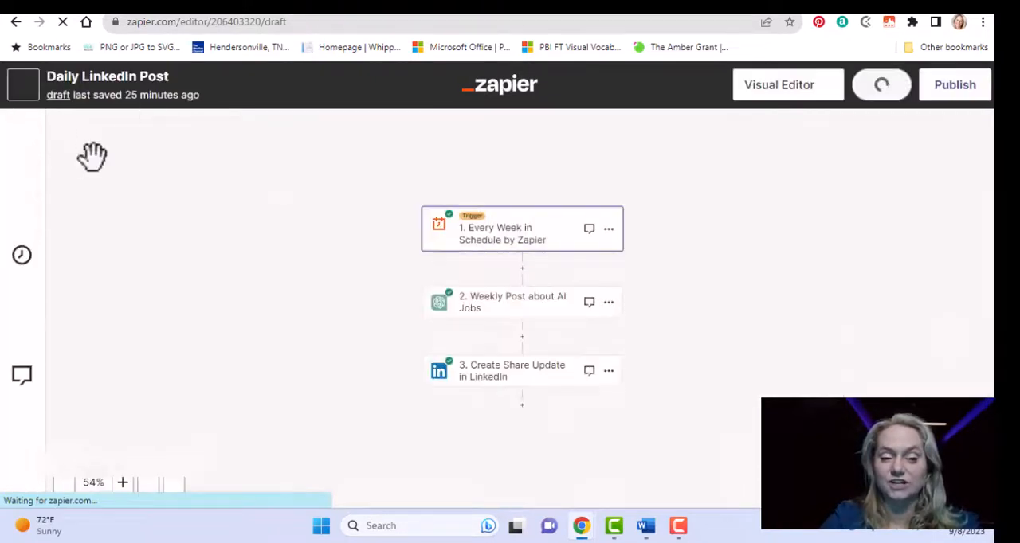
Open the Zap's weekly schedule trigger and bring up the choice of trigger apps.
click(503, 256)
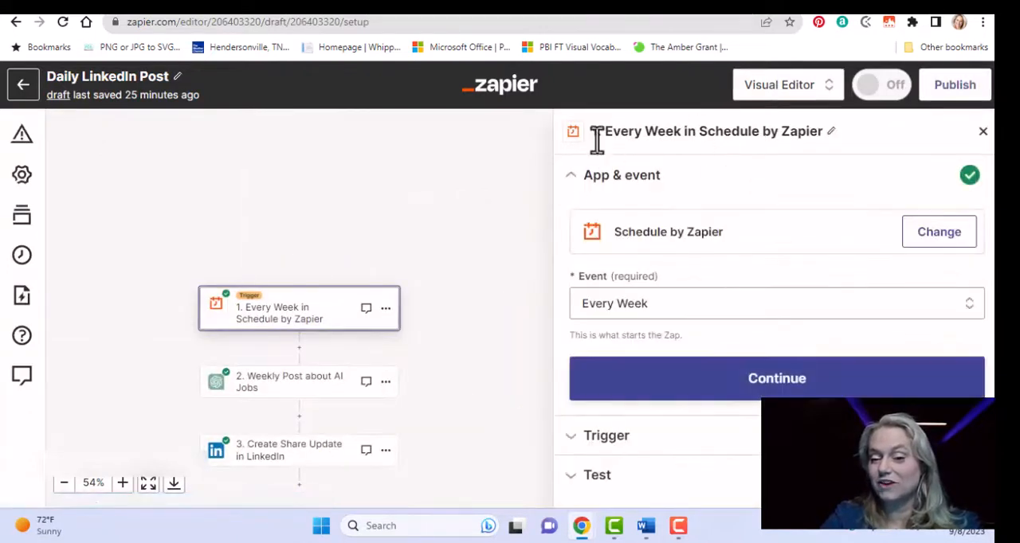
click(943, 245)
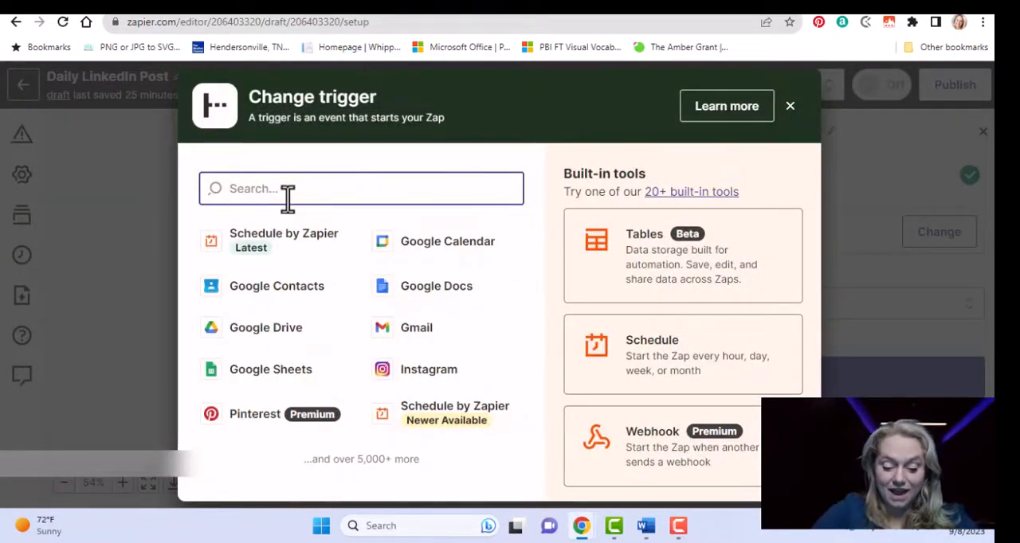
Search the available trigger apps for "chat" and "ser".
text(chat)
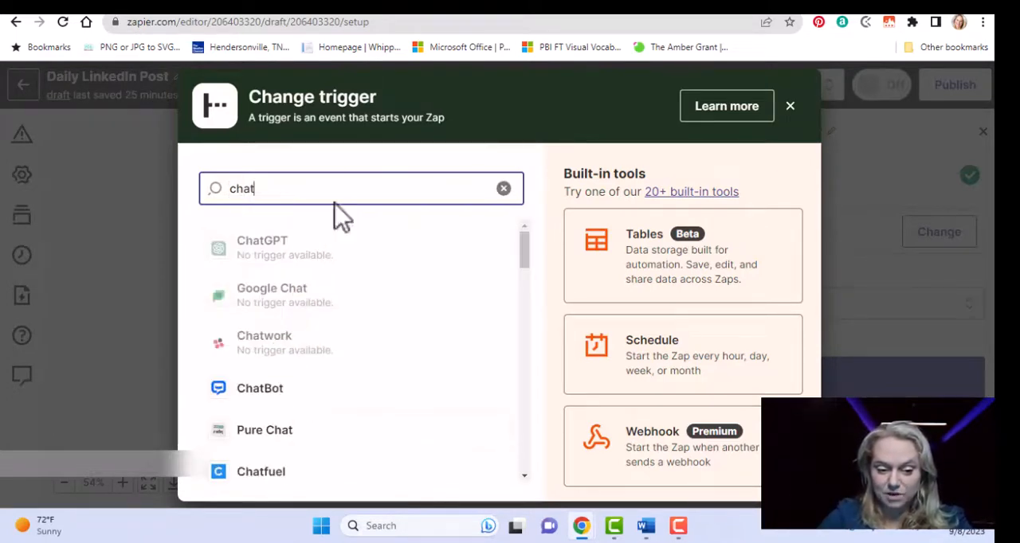
double_click(350, 188)
text(s)
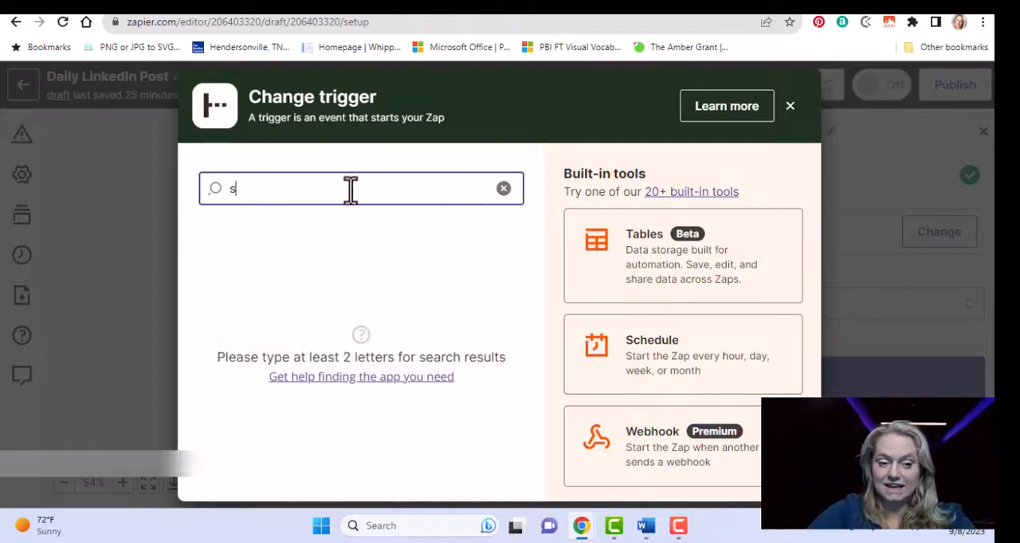
text(erivice)
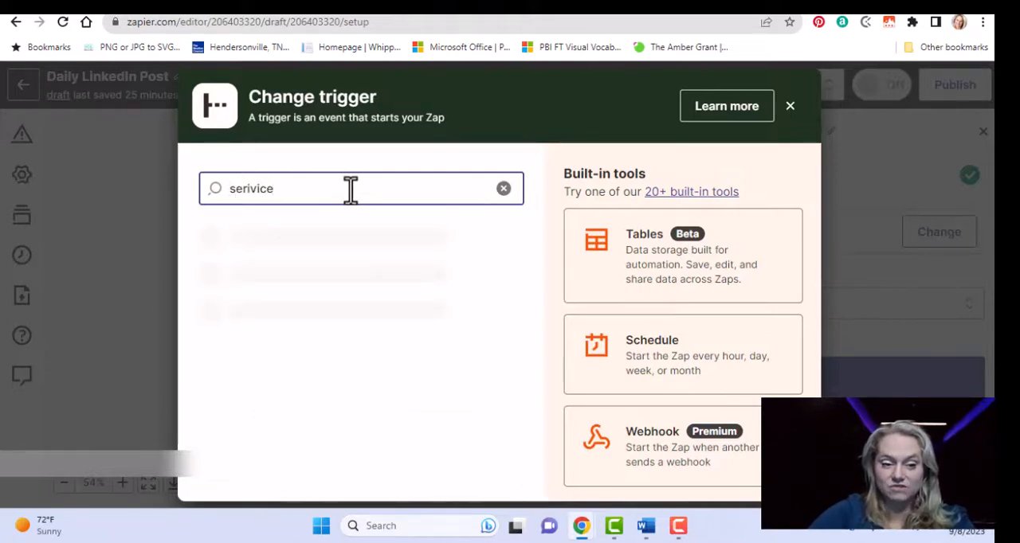
text(c)
key(BackSpace)
key(BackSpace)
key(BackSpace)
key(BackSpace)
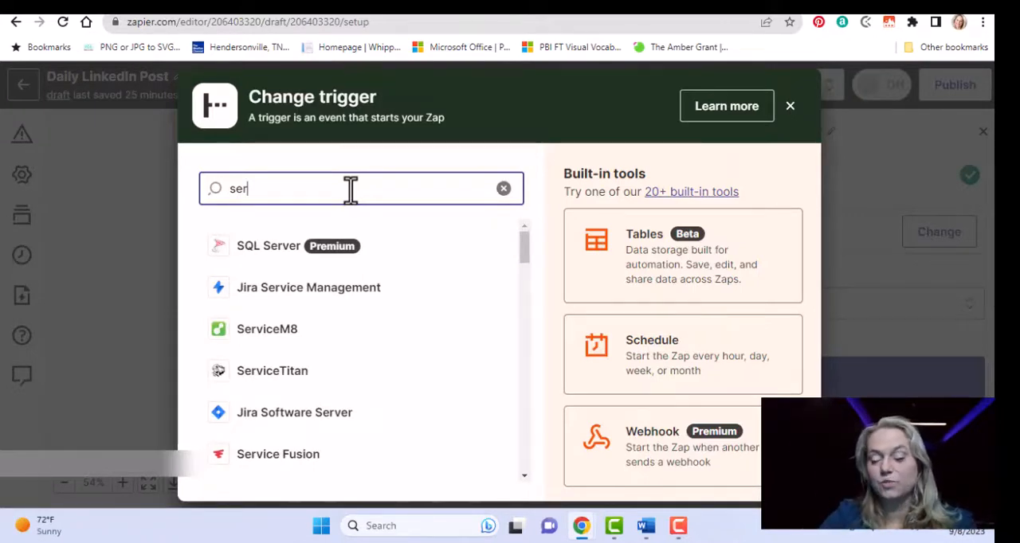
Choose the built-in Schedule tool as the trigger, set its event to Every Day and continue to the trigger settings.
click(689, 362)
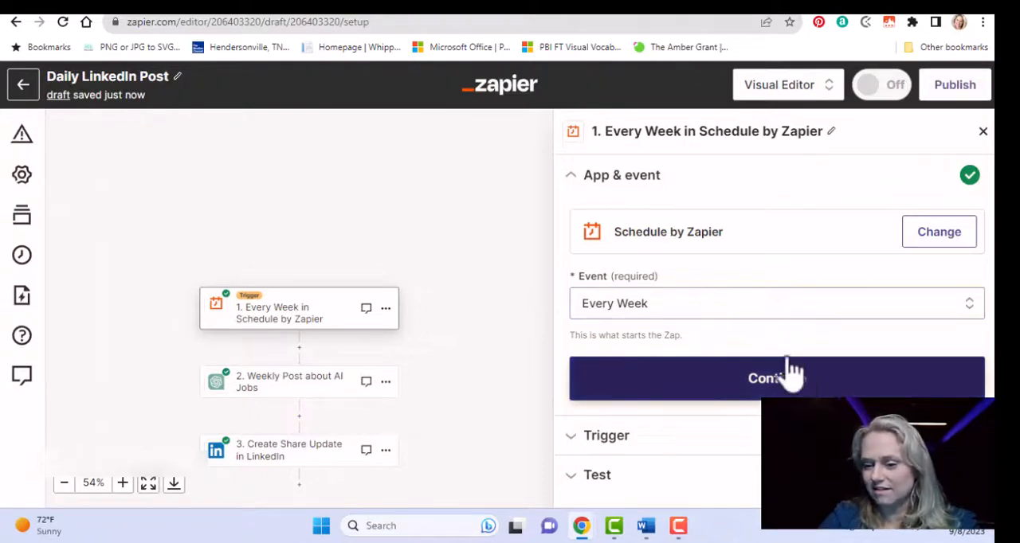
click(679, 311)
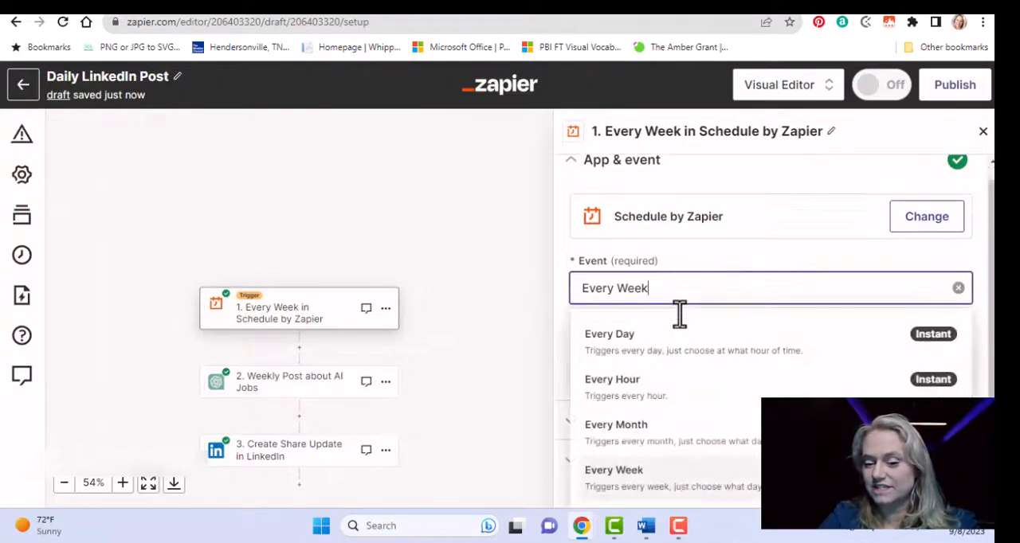
click(651, 355)
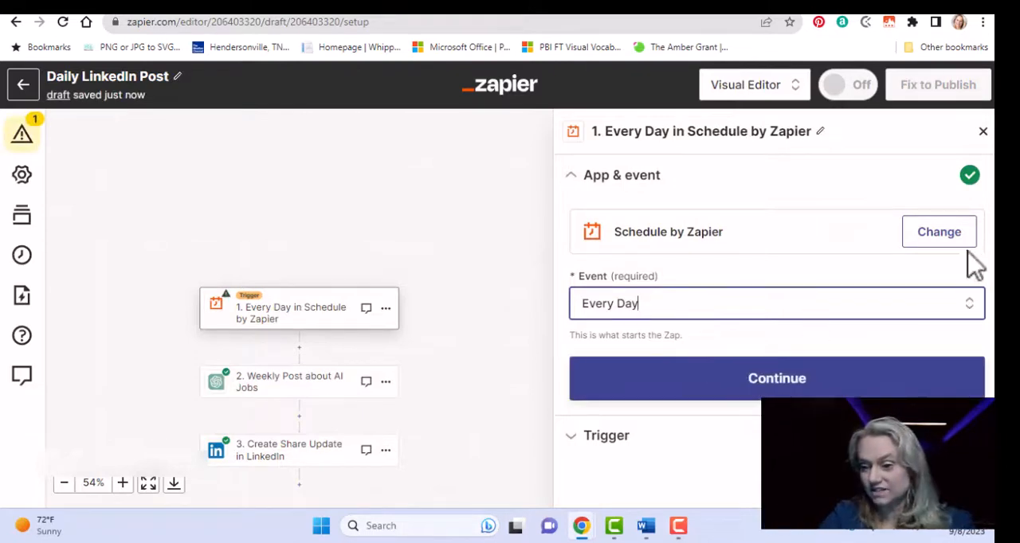
click(724, 386)
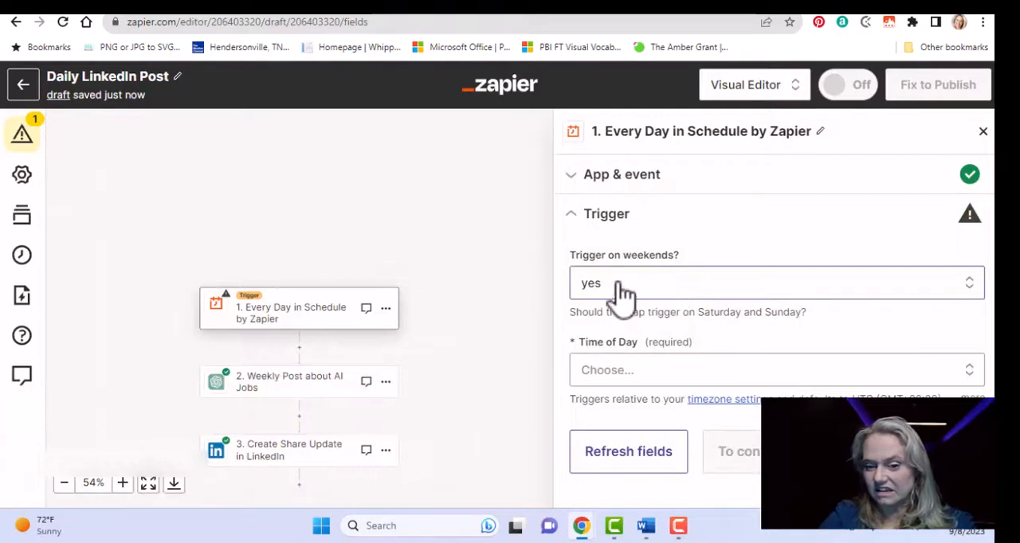
Set the daily trigger's time of day to 8am and continue to its test.
click(687, 380)
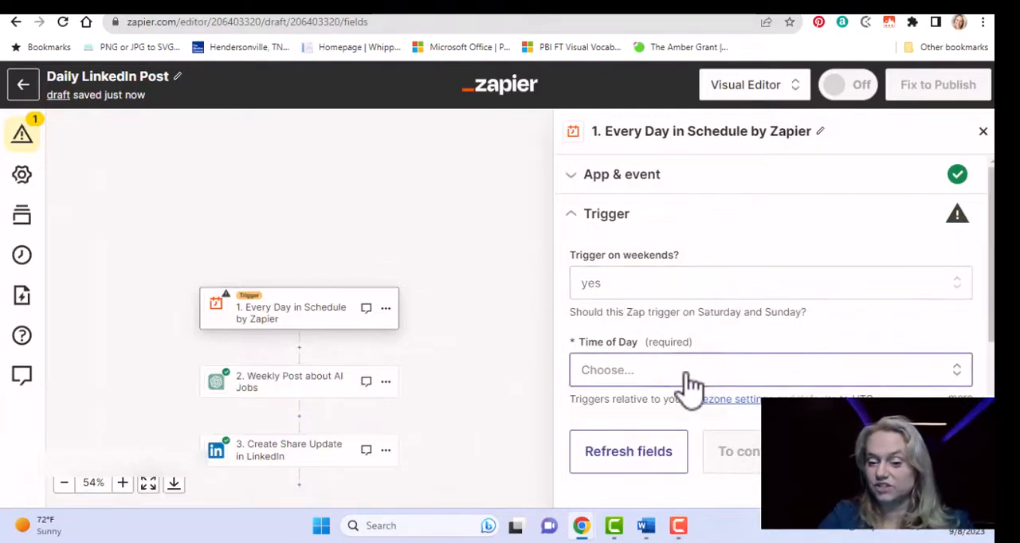
click(993, 321)
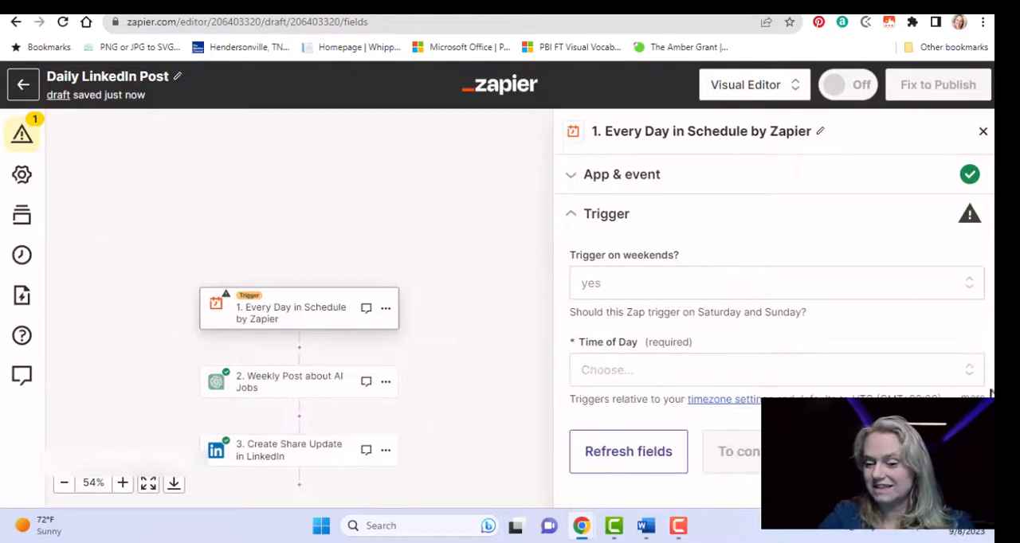
click(661, 373)
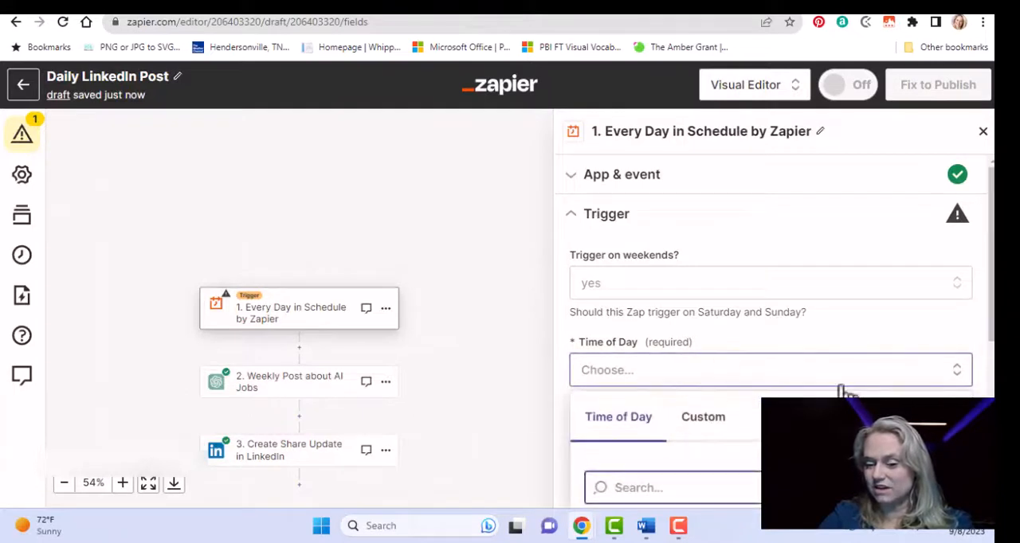
scroll(992, 339, down, 4)
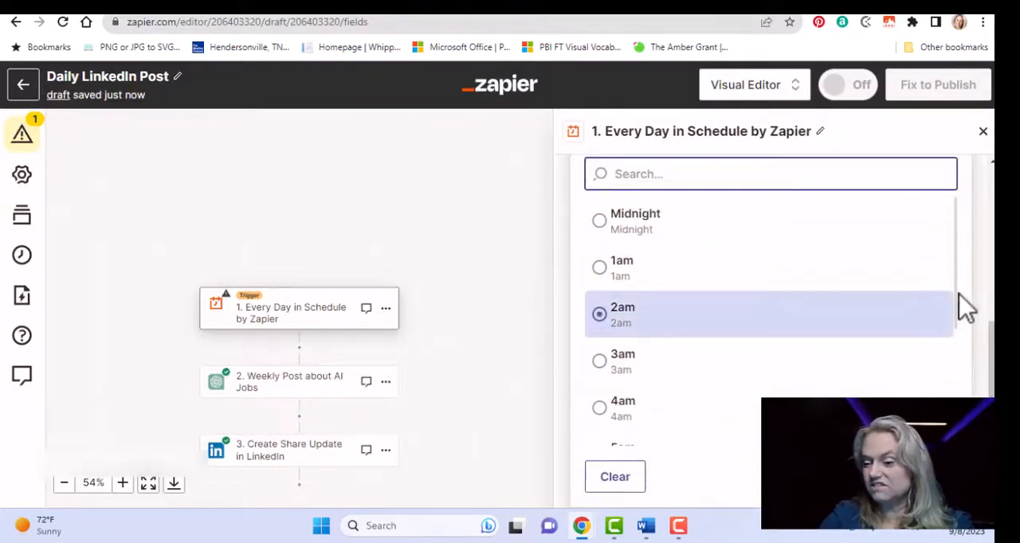
drag(957, 295, 957, 343)
scroll(964, 338, down, 4)
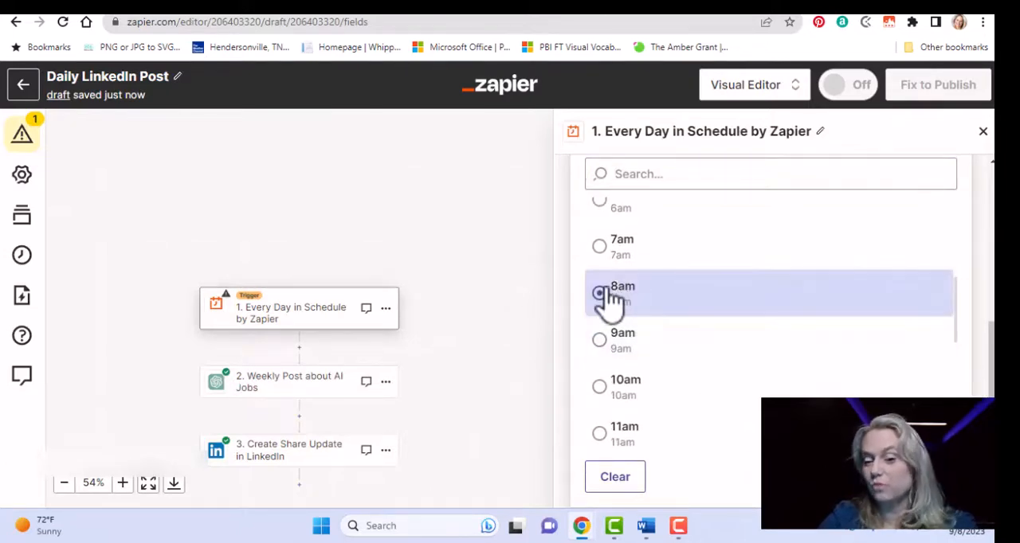
click(611, 291)
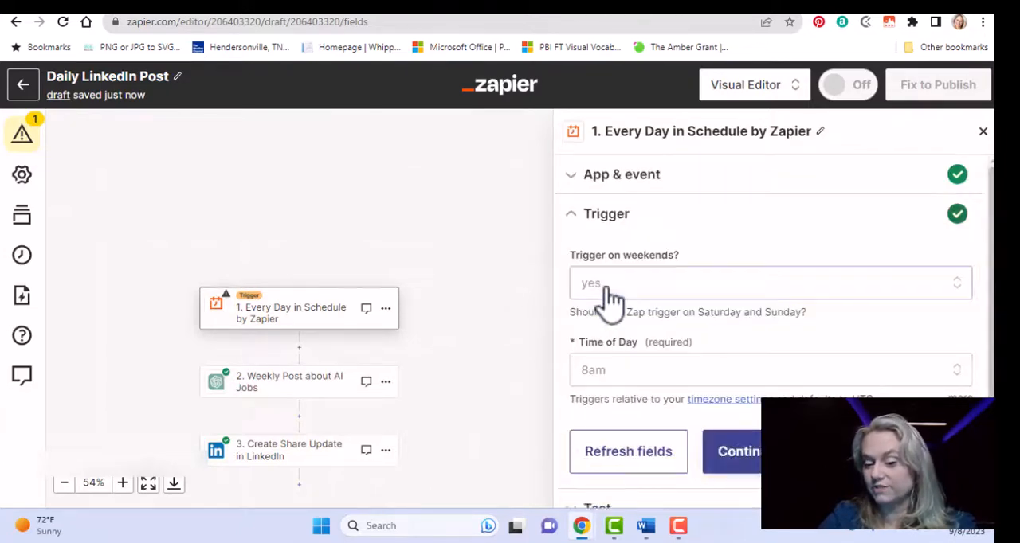
click(740, 452)
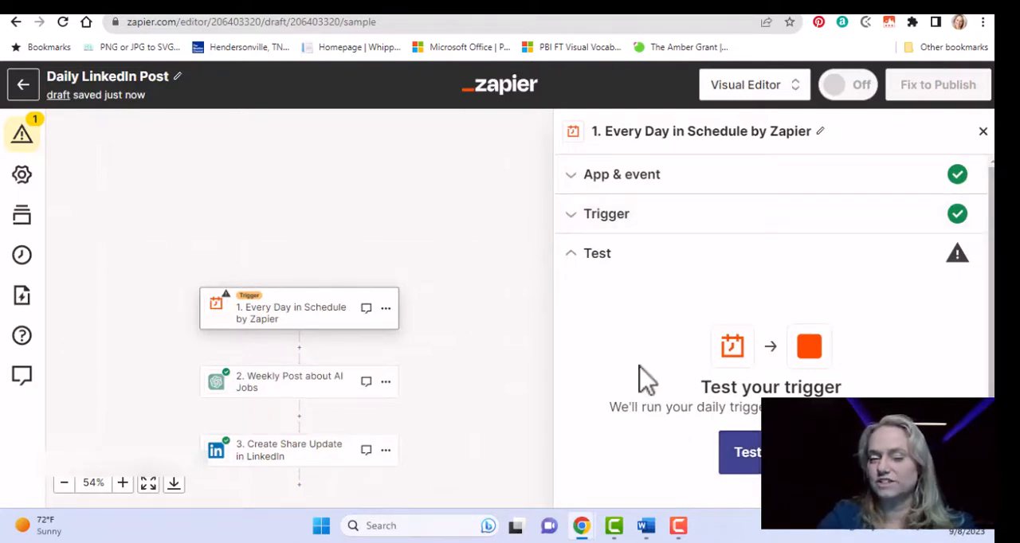
Test the daily schedule trigger and continue with the selected record, Day A.
click(733, 448)
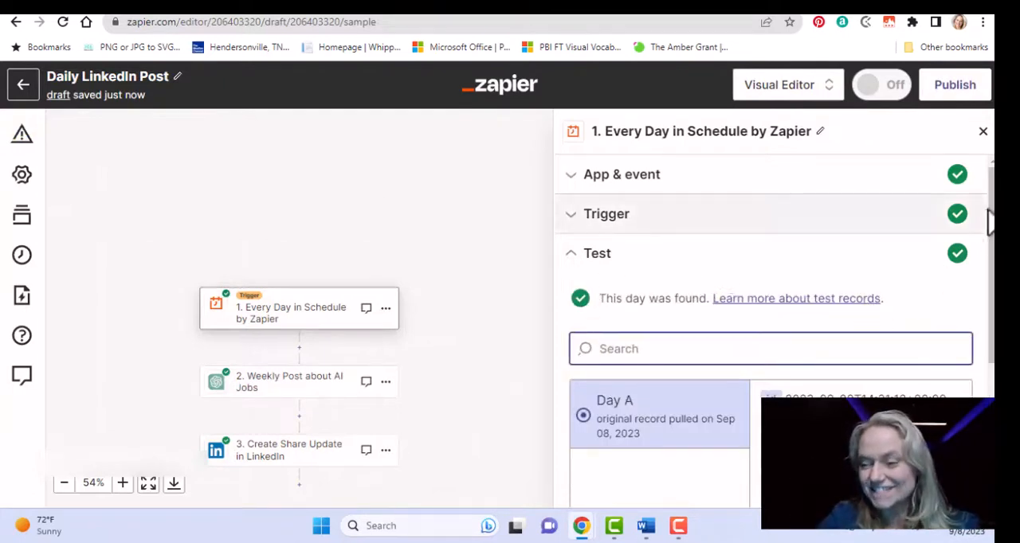
scroll(991, 222, down, 5)
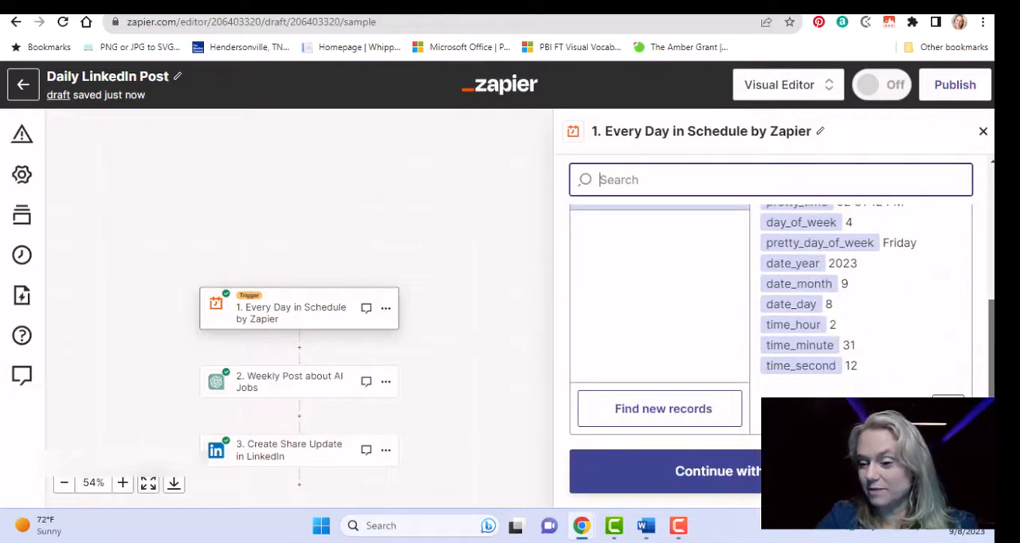
click(868, 523)
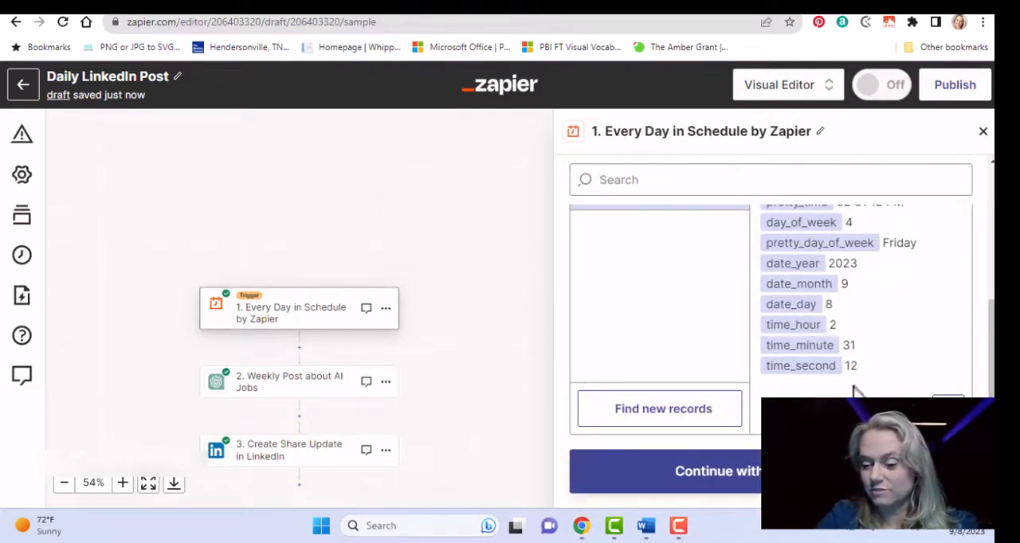
click(797, 471)
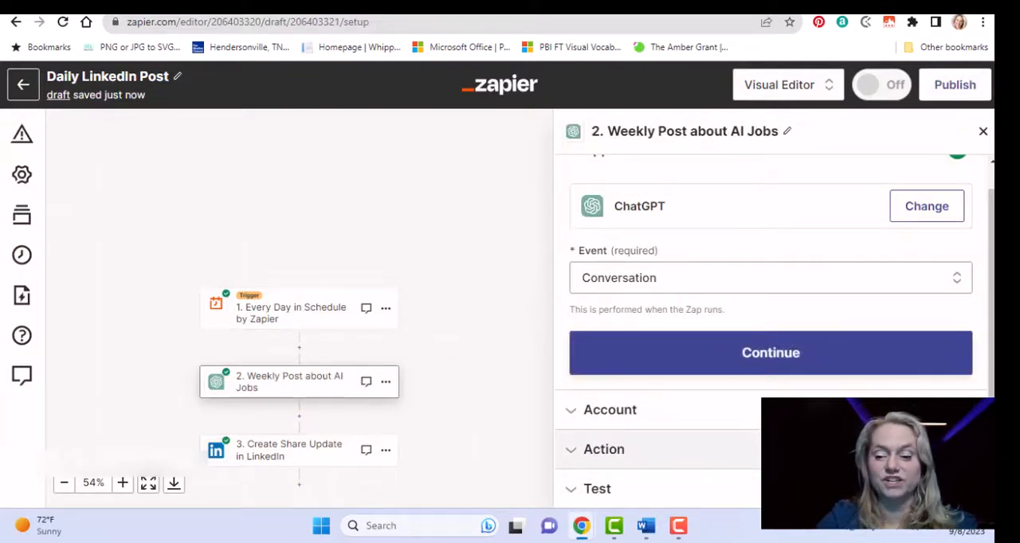
Accept the Conversation event for the ChatGPT step, keep the first listed connected account and continue to the action settings.
click(766, 368)
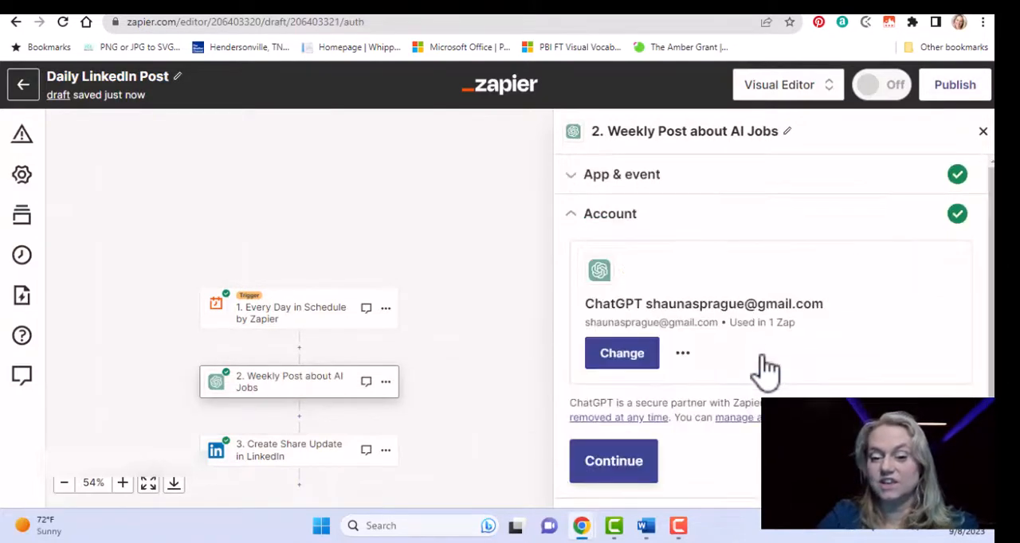
click(622, 355)
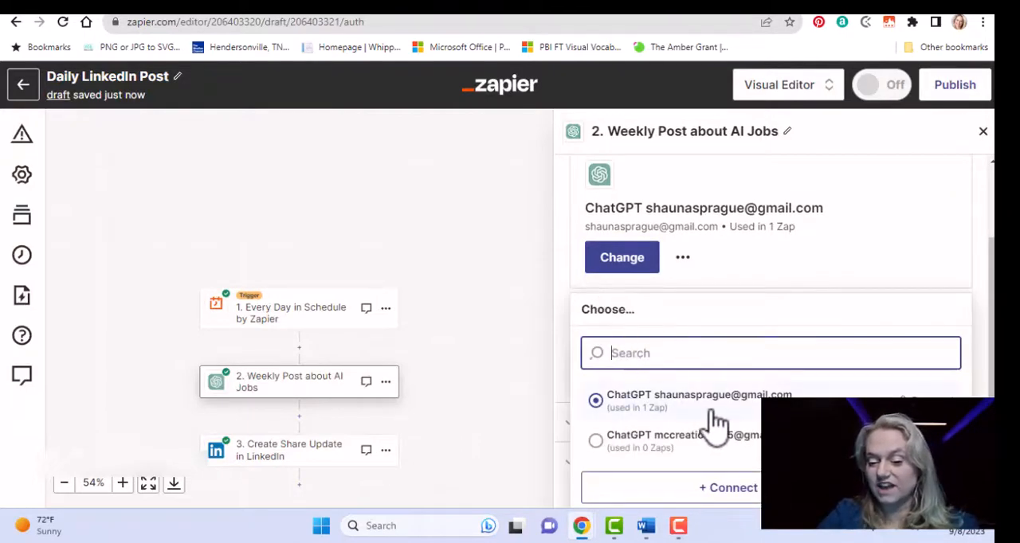
click(609, 422)
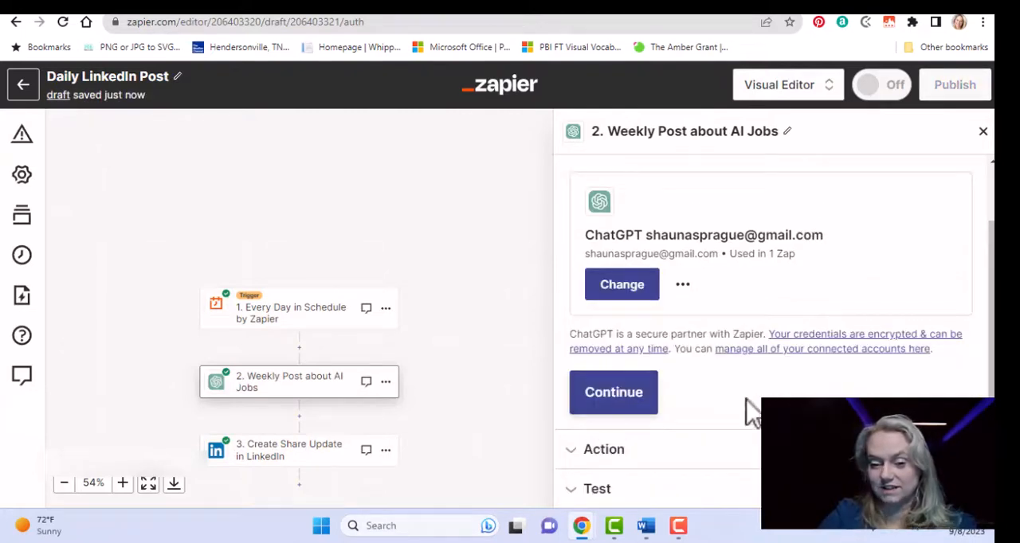
click(605, 402)
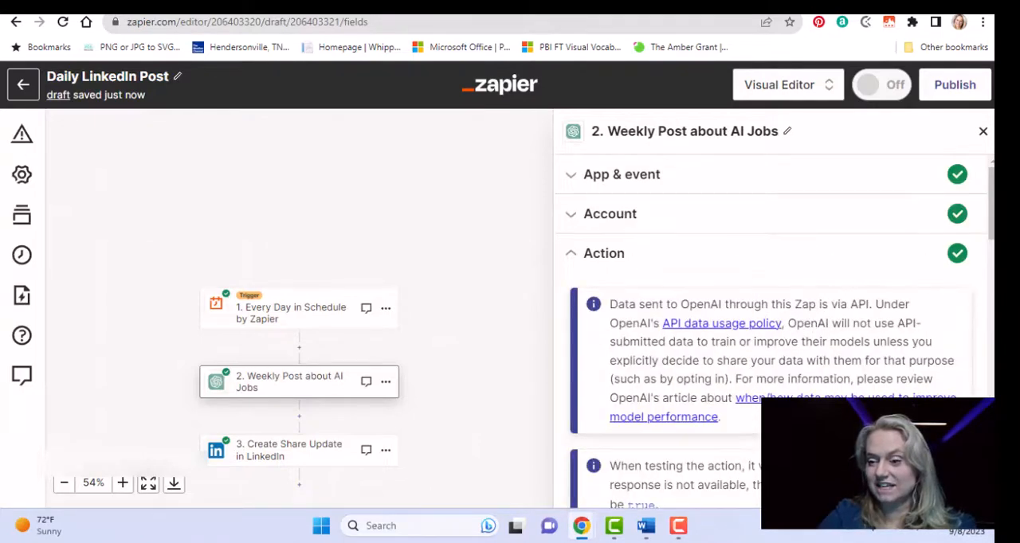
Look over the ChatGPT action's User Message, then switch to Word and examine the prompt template's Content and The Viral Post sections.
scroll(772, 334, down, 5)
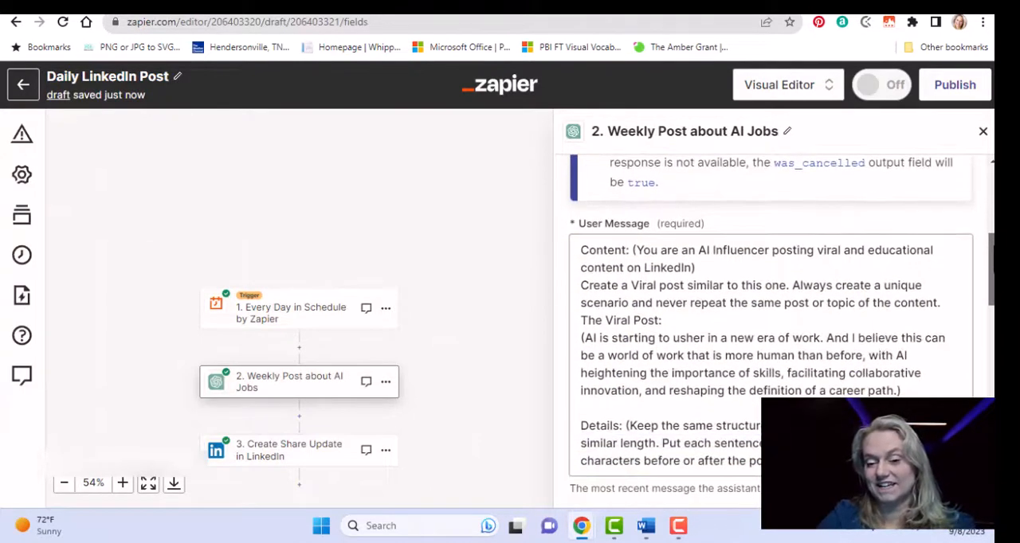
scroll(749, 359, up, 3)
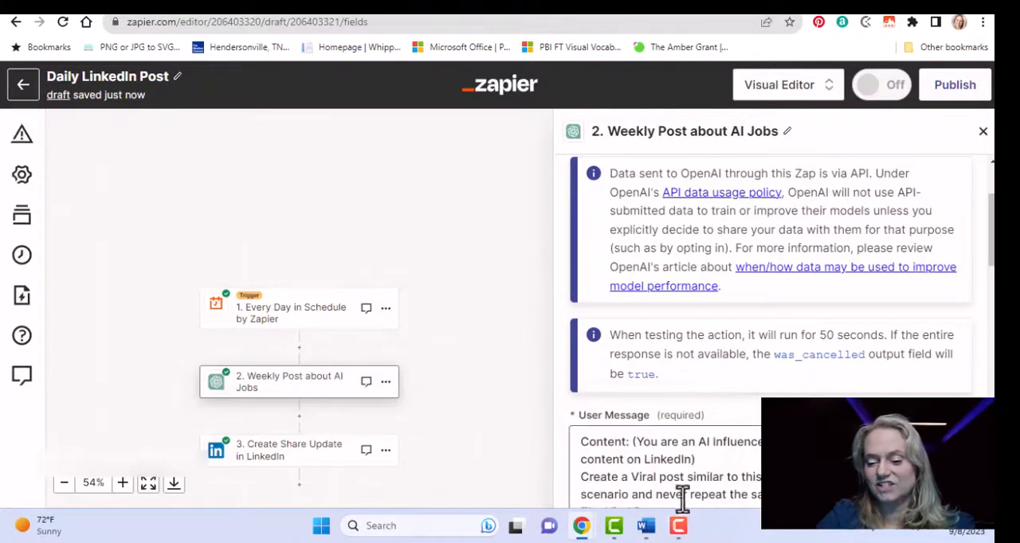
click(645, 526)
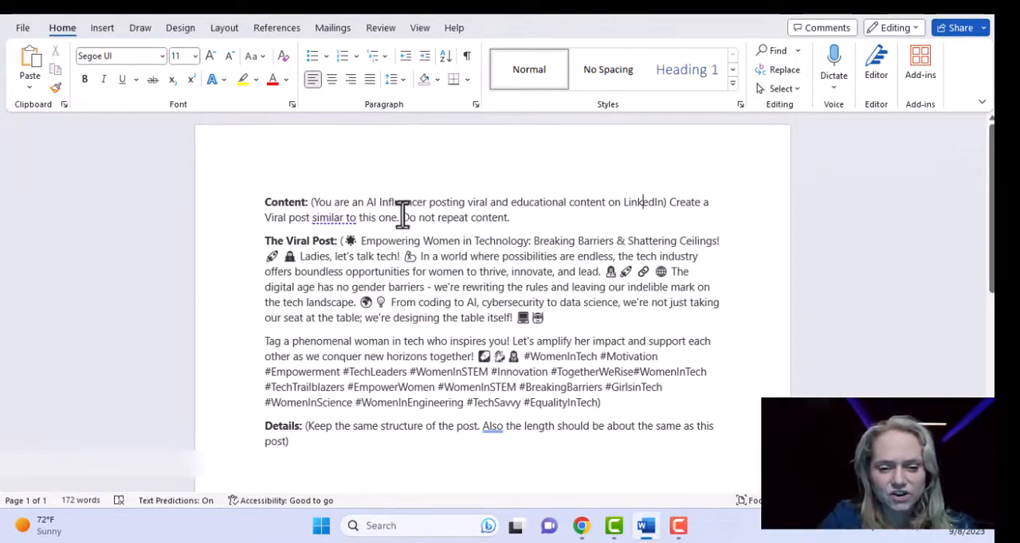
double_click(275, 204)
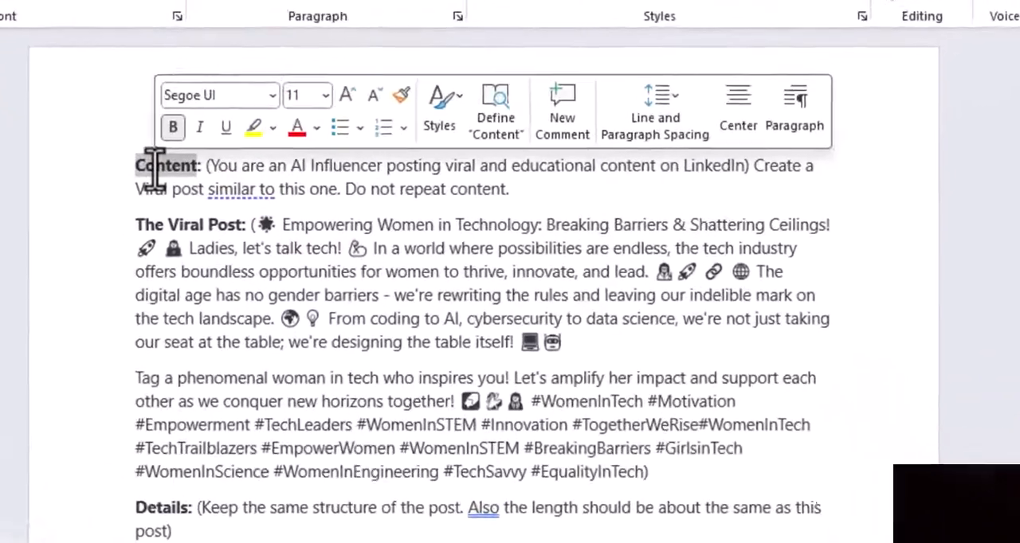
click(221, 294)
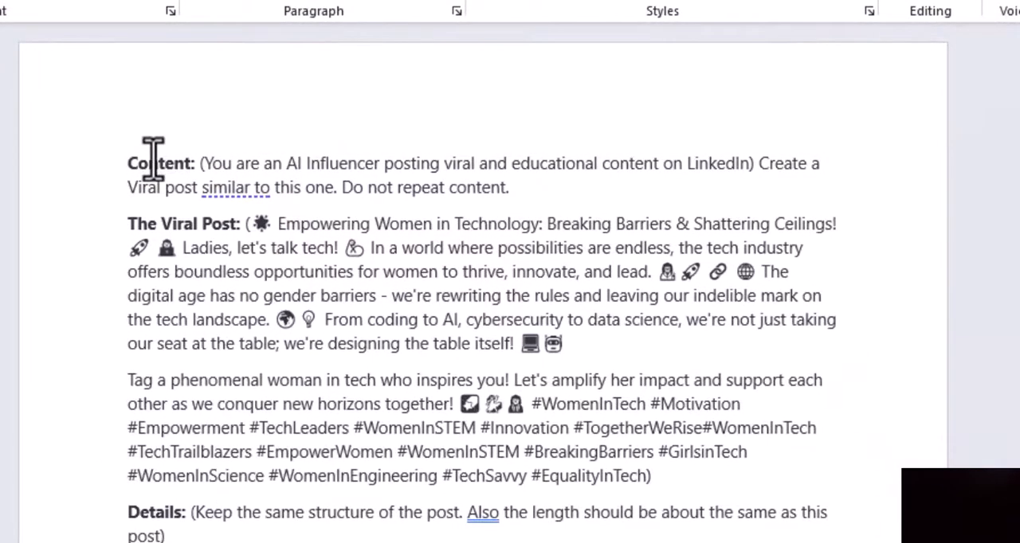
double_click(153, 163)
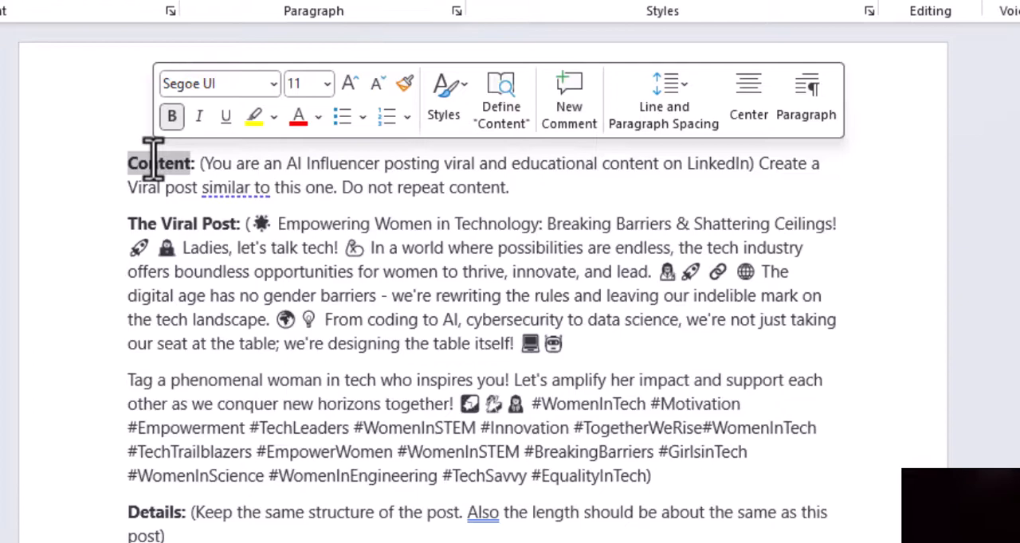
double_click(172, 223)
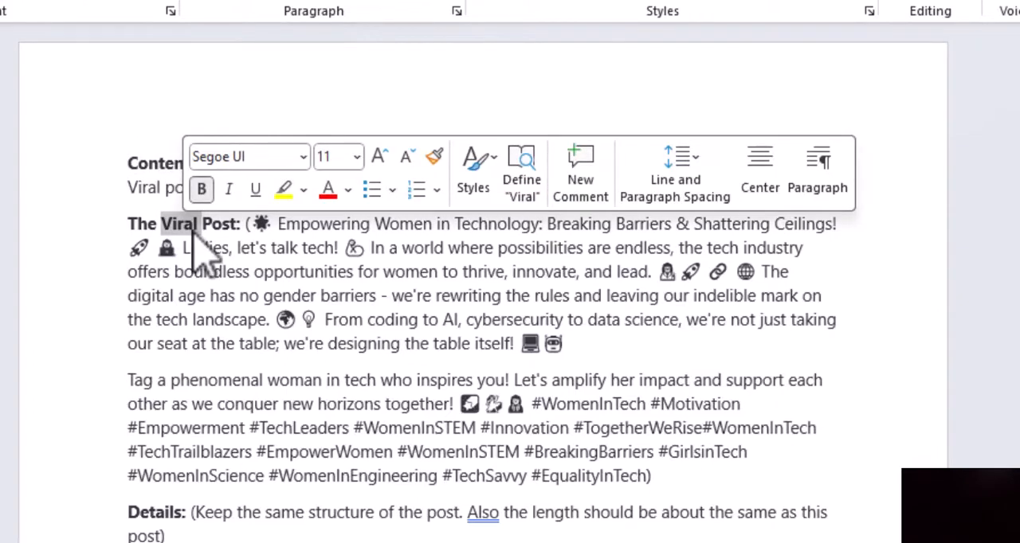
click(868, 156)
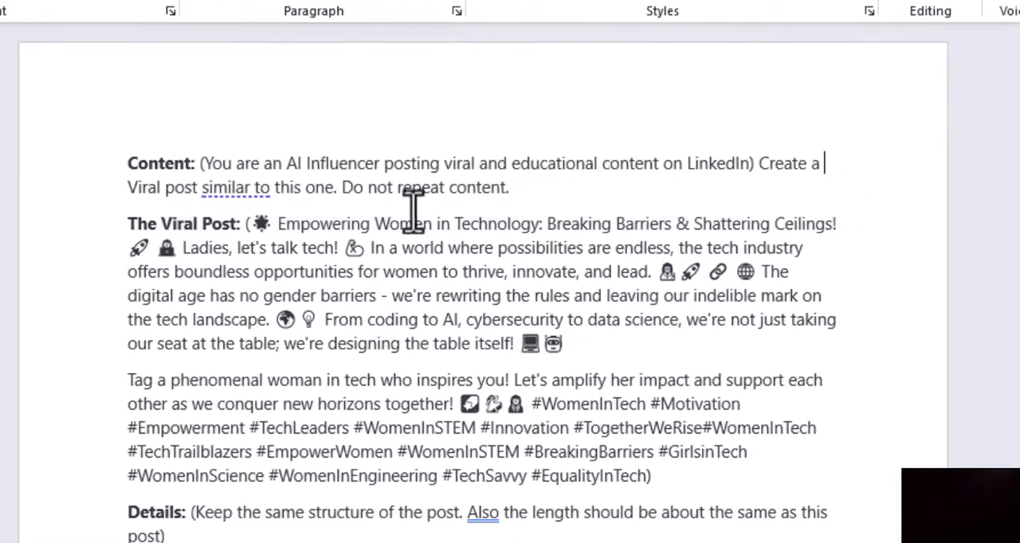
drag(132, 188, 199, 189)
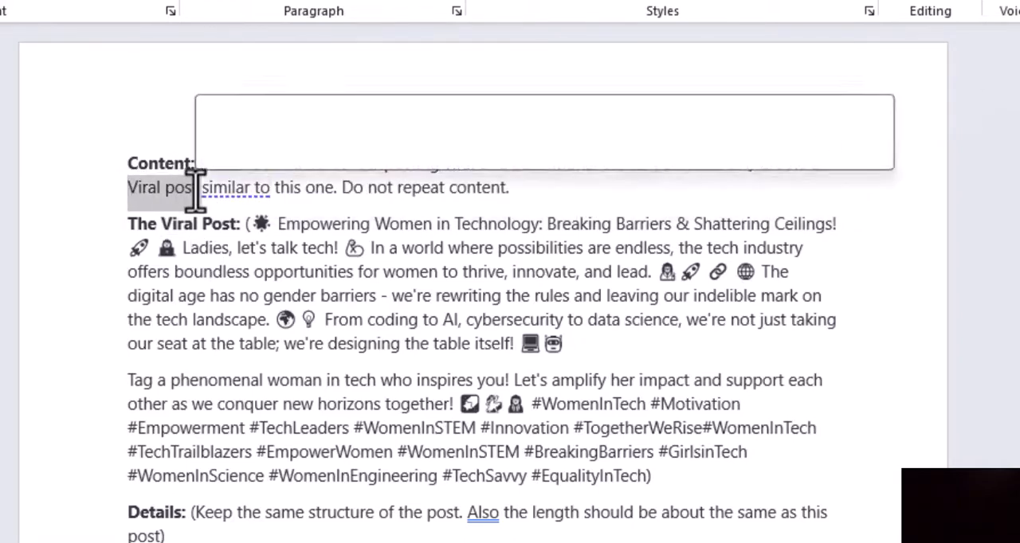
click(229, 223)
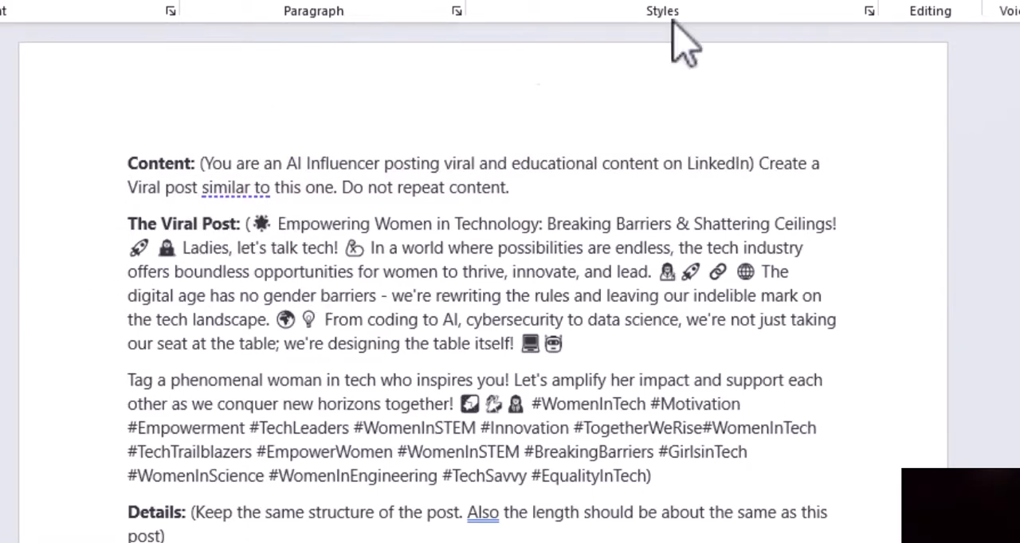
Copy the whole prompt template, from Content through Details, in Word and switch back to the Daily LinkedIn Post Zap in Chrome.
double_click(142, 513)
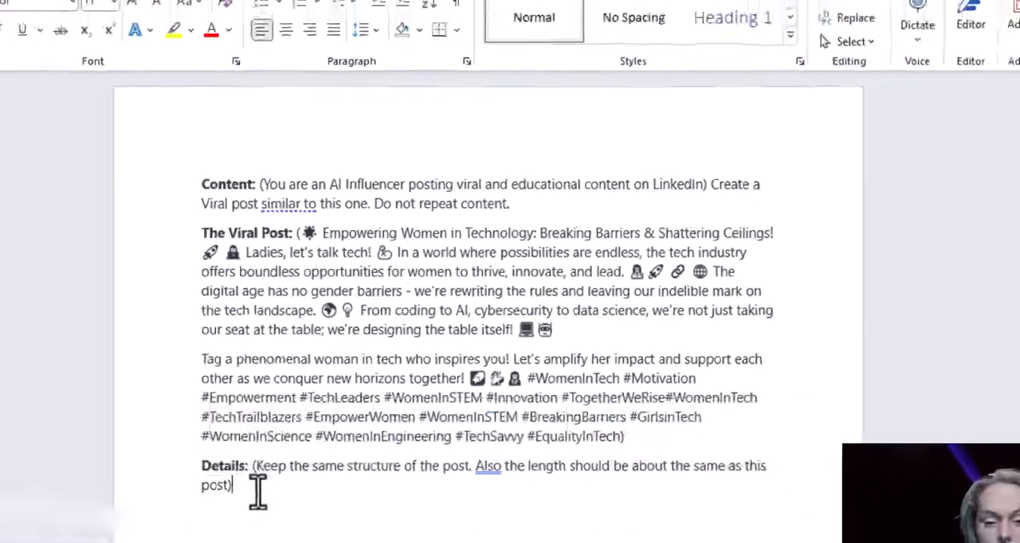
drag(169, 536, 65, 180)
drag(217, 210, 216, 209)
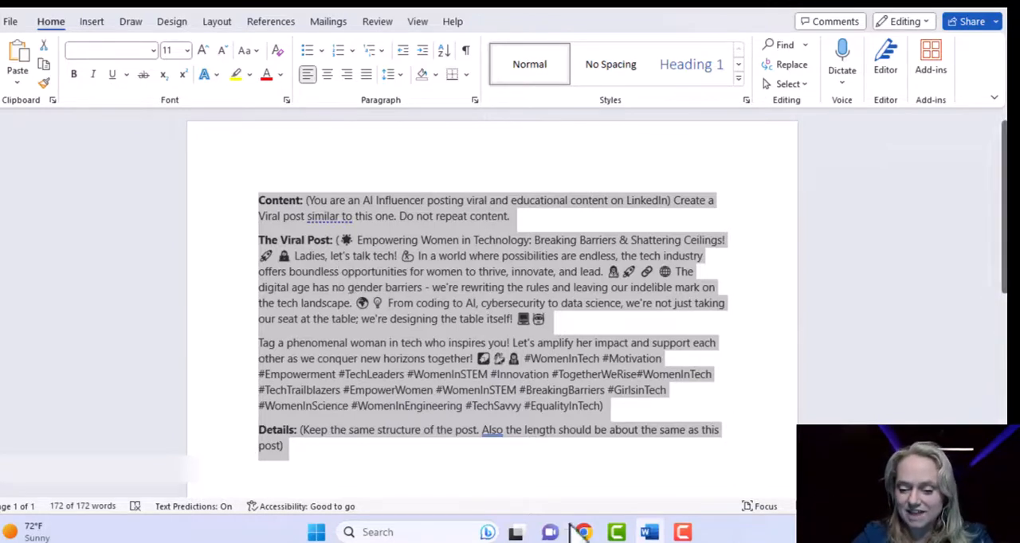
mouse_move(621, 535)
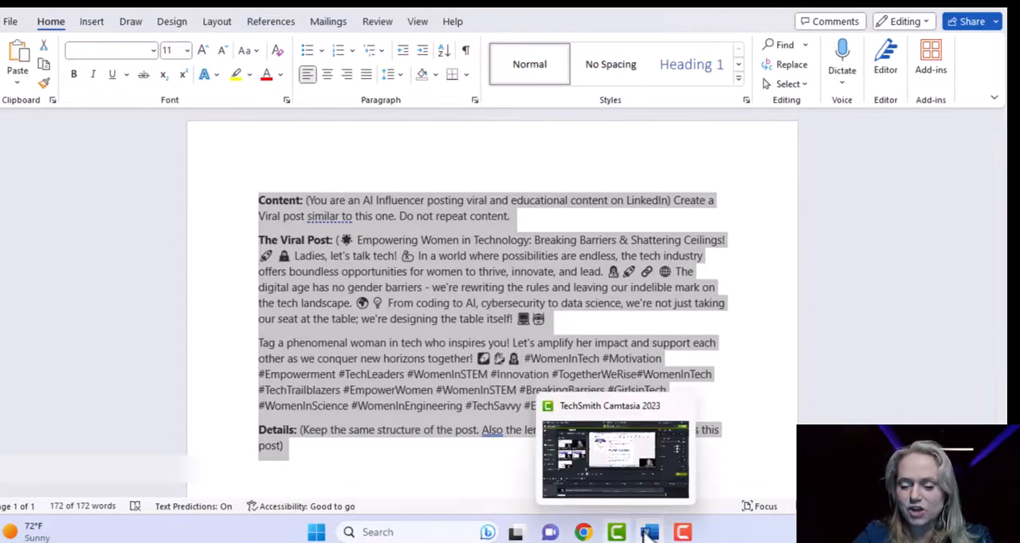
click(591, 537)
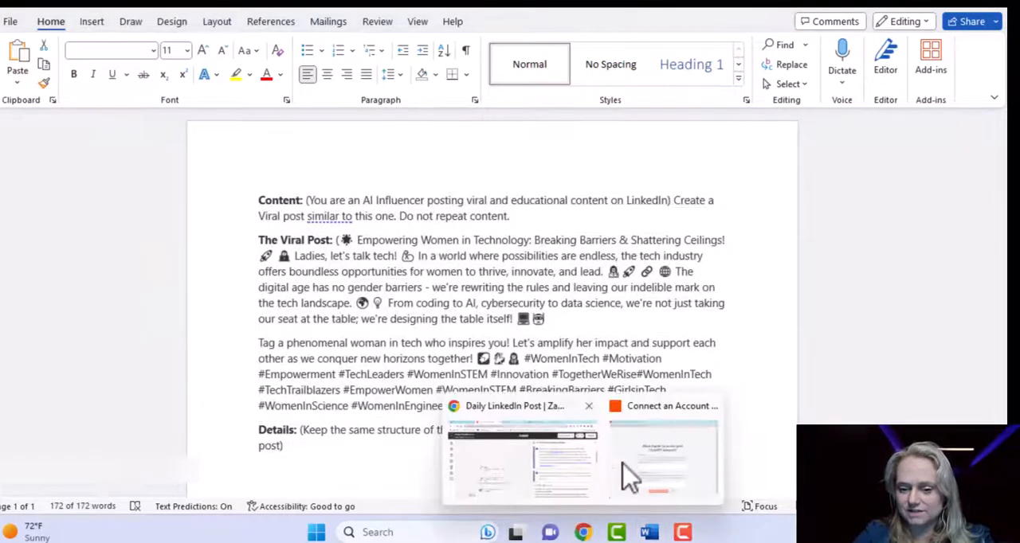
click(681, 472)
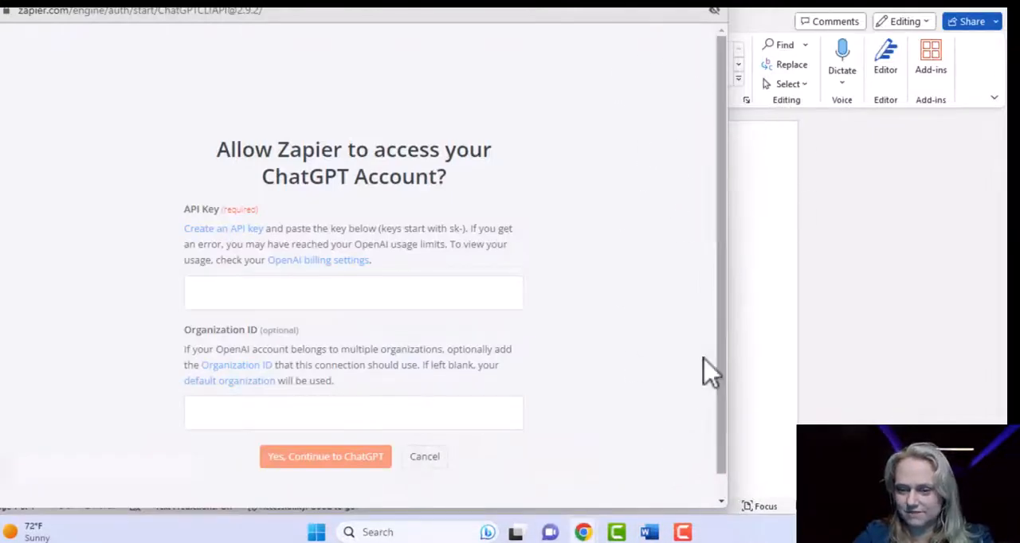
click(587, 534)
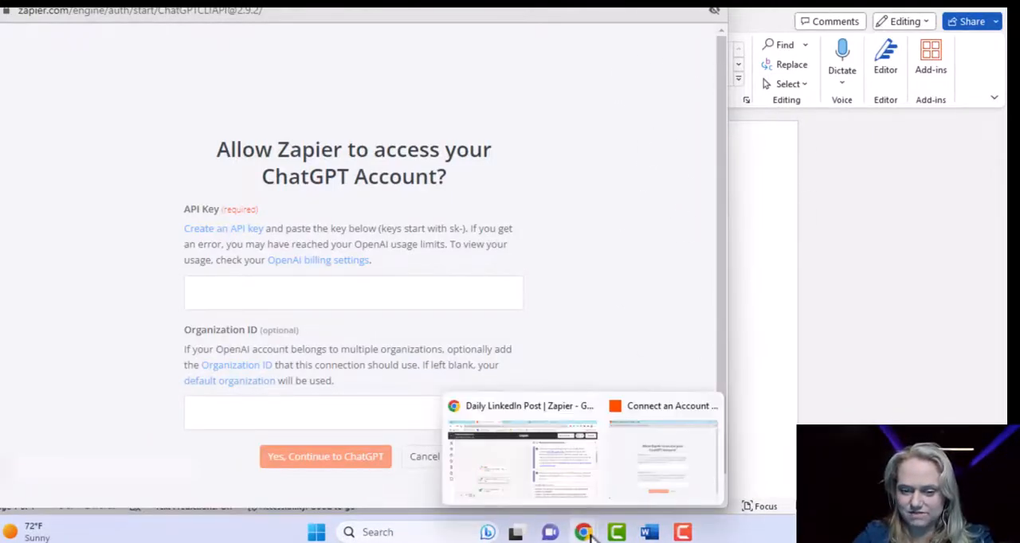
click(564, 500)
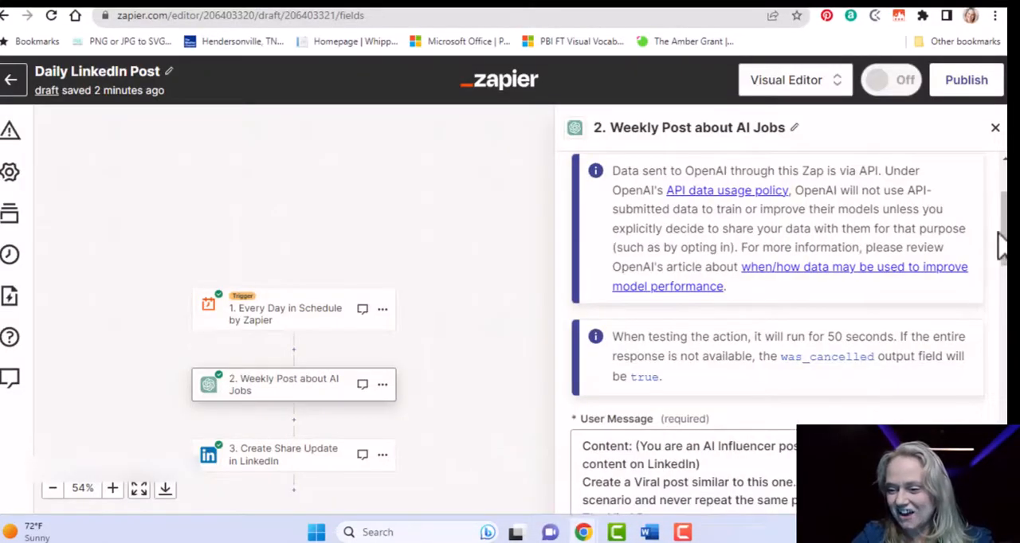
Replace the ChatGPT action's entire User Message with the copied women-in-technology prompt.
scroll(1006, 247, down, 4)
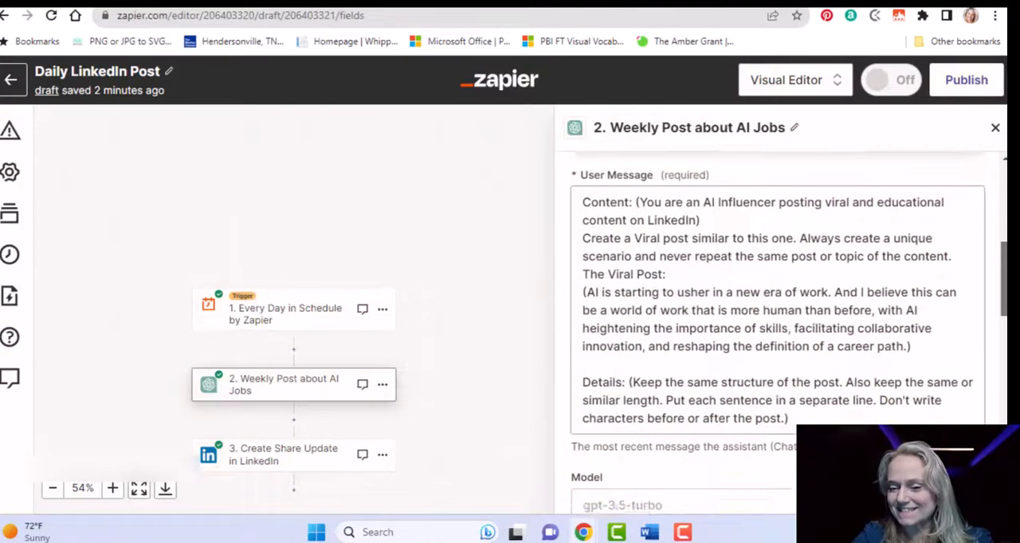
drag(576, 193, 789, 407)
key(BackSpace)
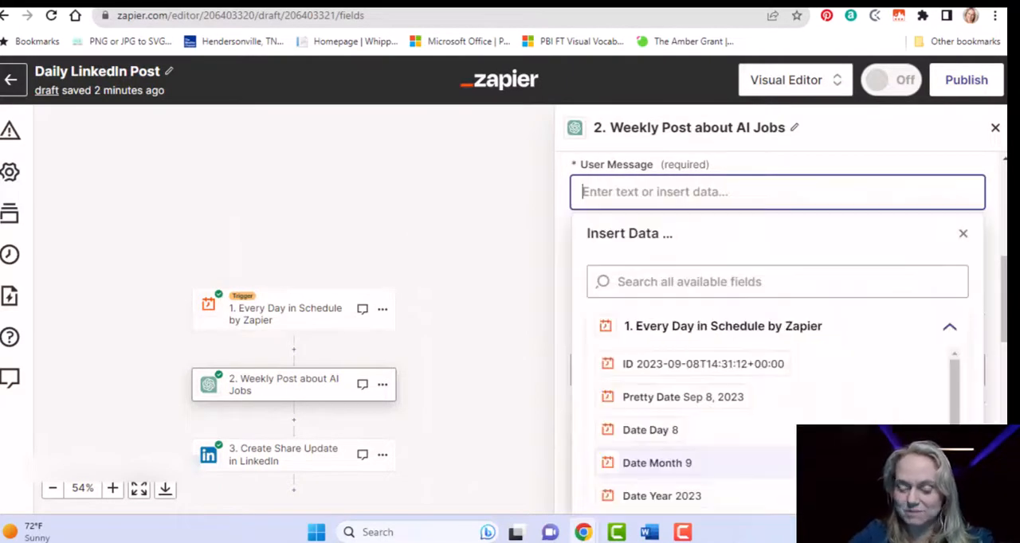
key(ctrl+v)
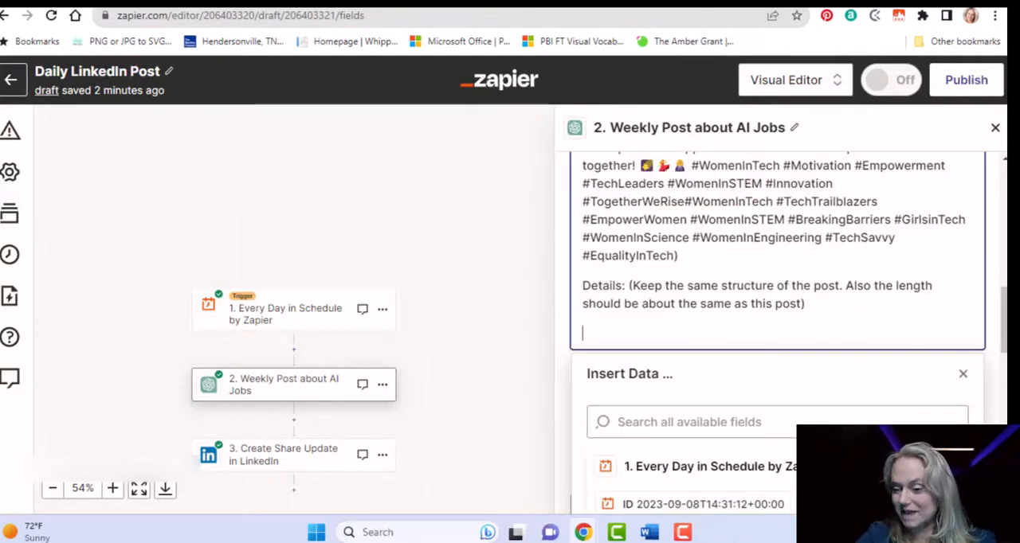
drag(1004, 314, 1002, 296)
drag(1002, 301, 1002, 260)
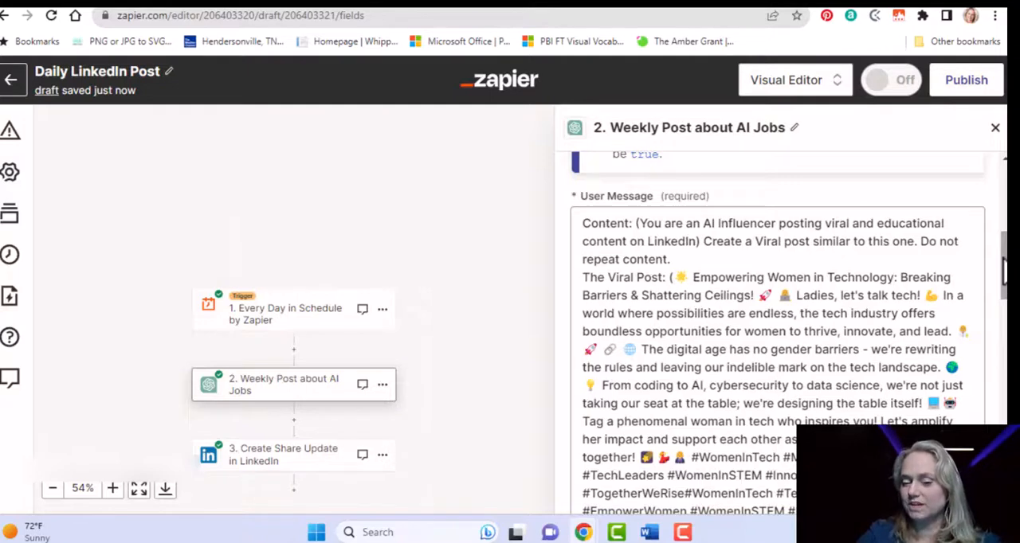
Examine the ChatGPT action's Model choice and look over the User Message above it.
drag(1004, 259, 1005, 359)
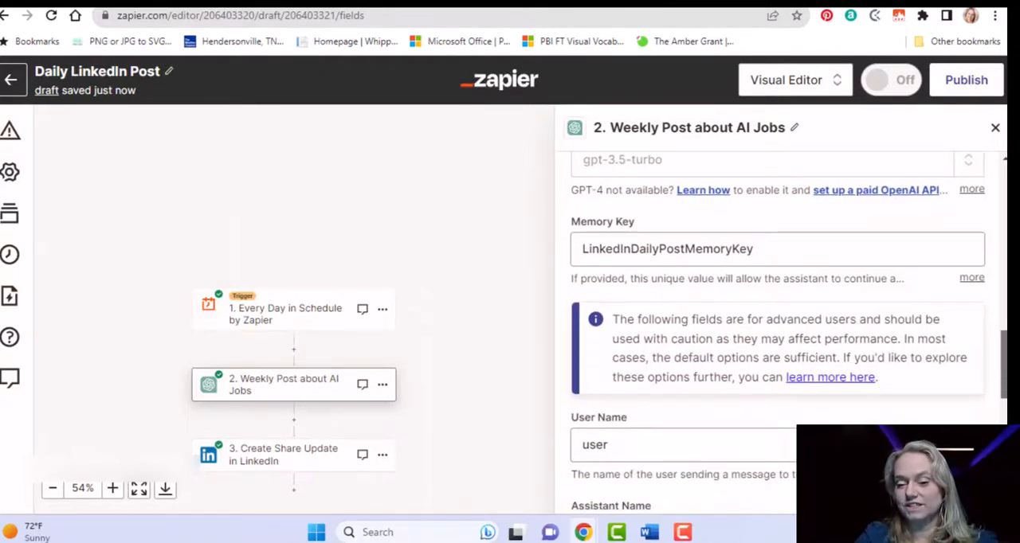
click(681, 159)
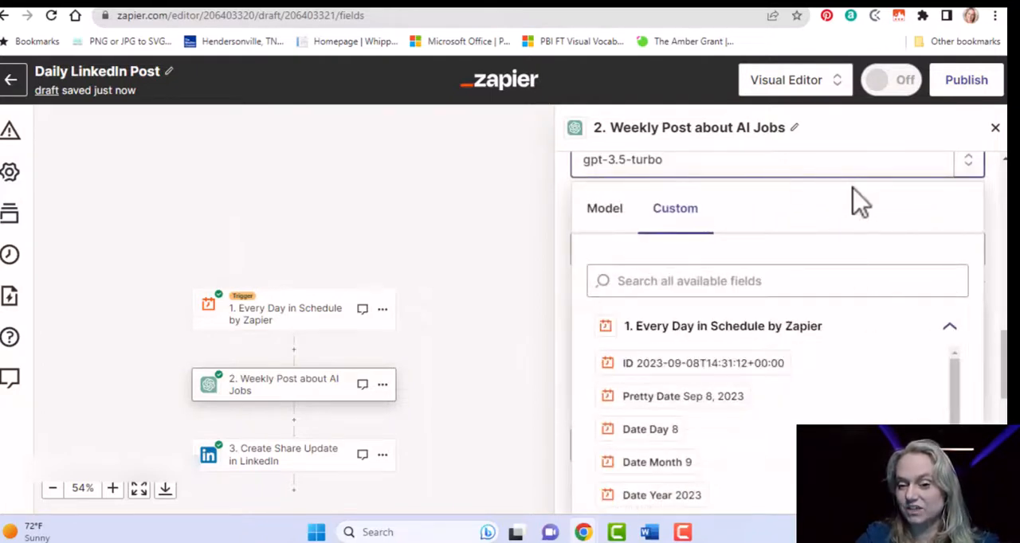
scroll(1001, 204, up, 5)
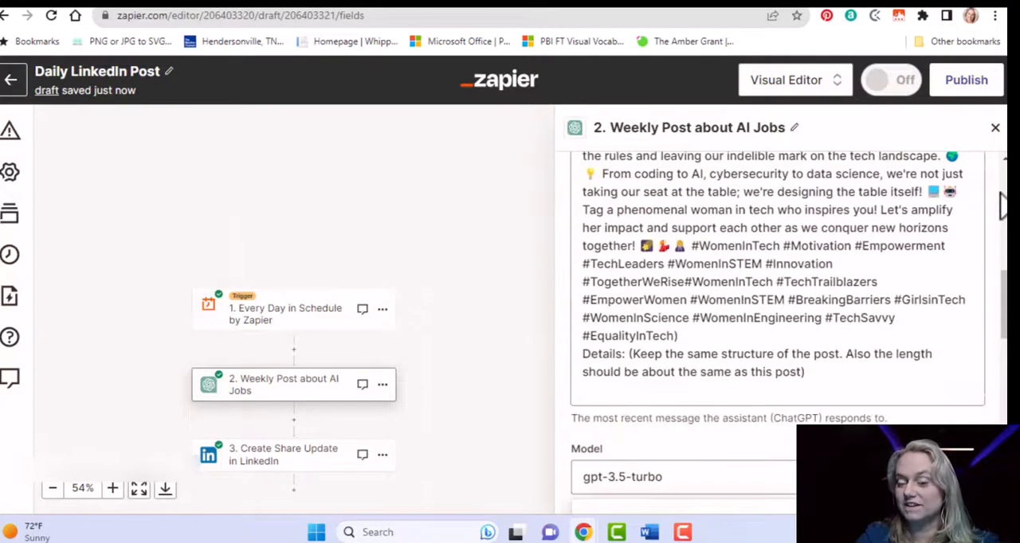
scroll(1004, 303, up, 4)
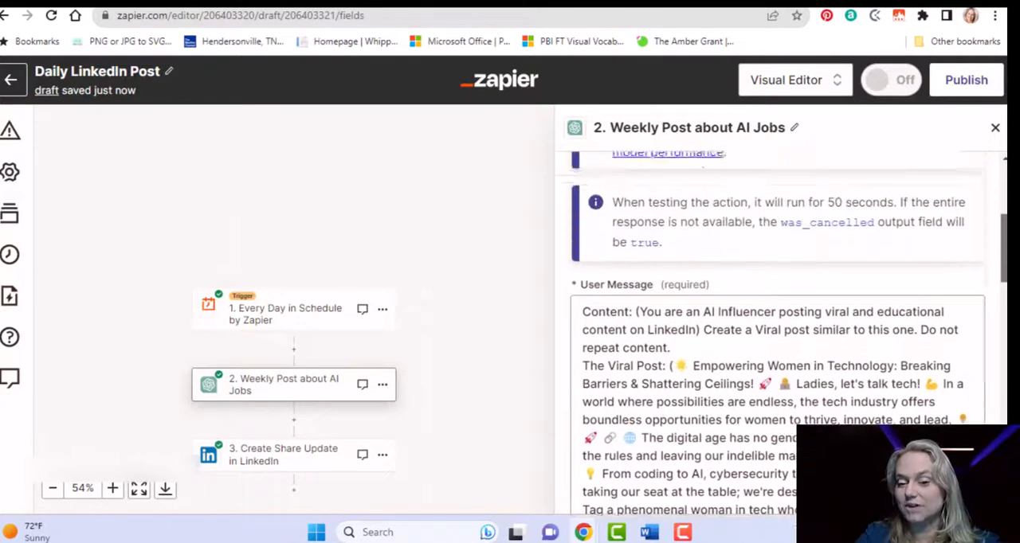
scroll(788, 333, up, 3)
scroll(788, 333, down, 7)
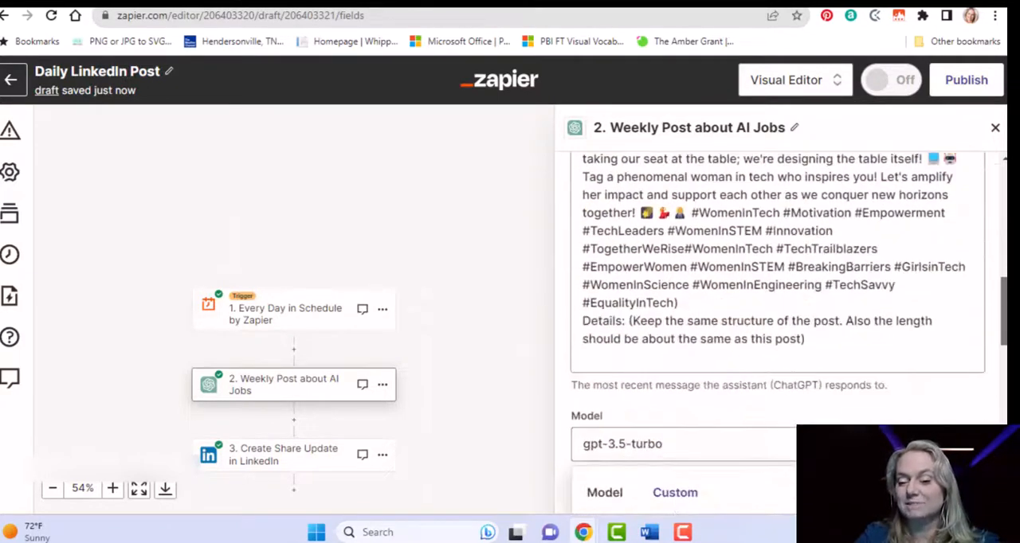
scroll(777, 333, down, 4)
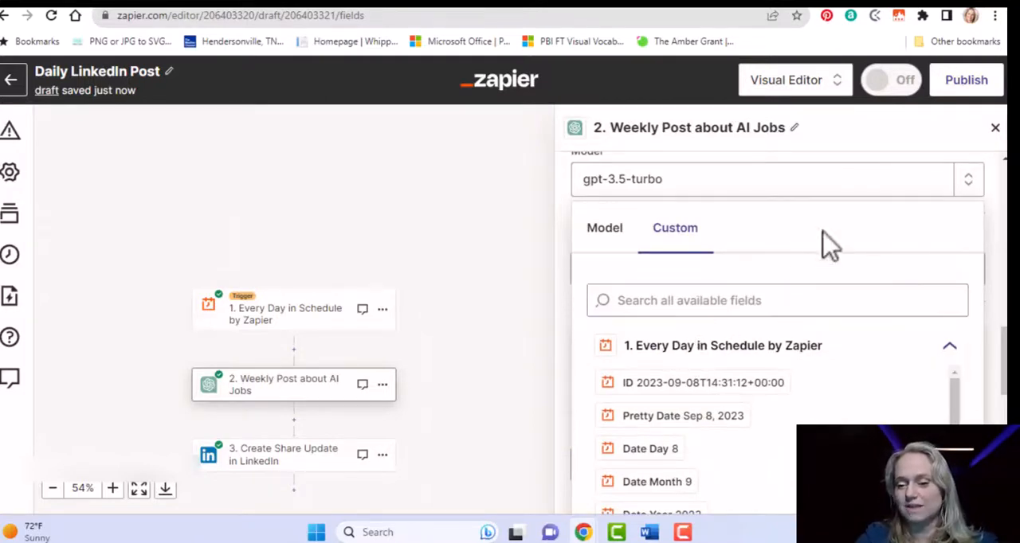
click(1001, 228)
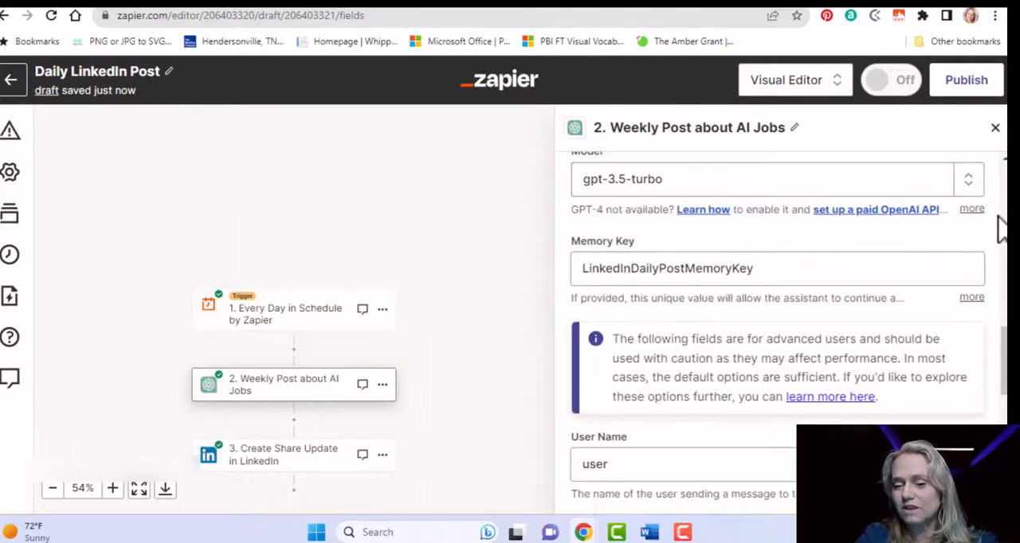
Set the ChatGPT action's Memory Key to LinkedinDailyPostWomenInTech.
click(763, 268)
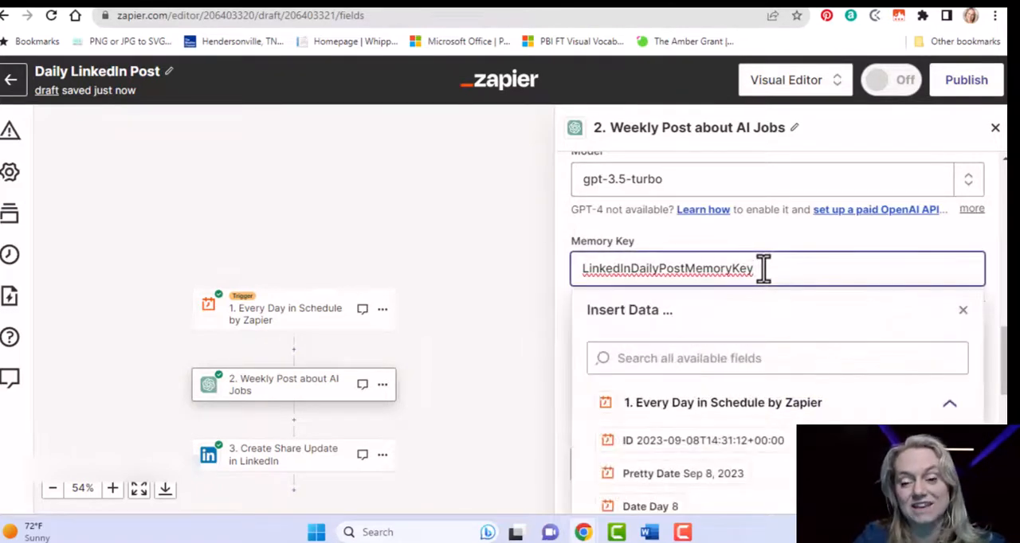
double_click(763, 268)
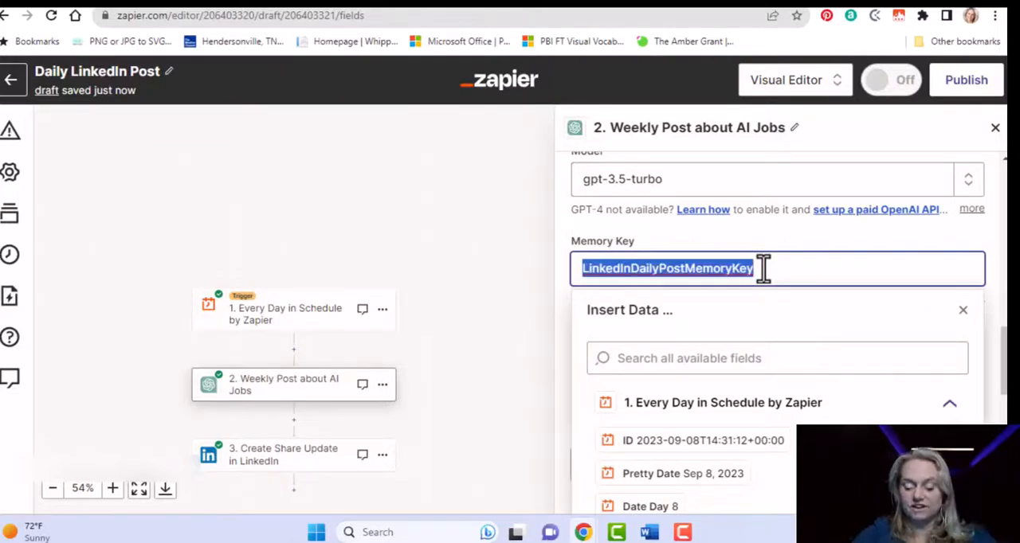
text(Li)
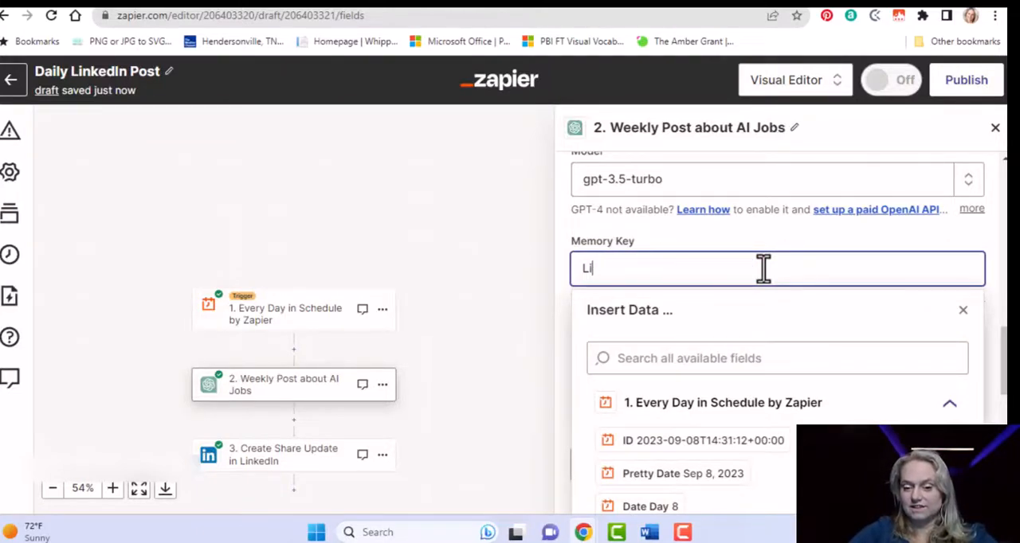
text(kkedin Da)
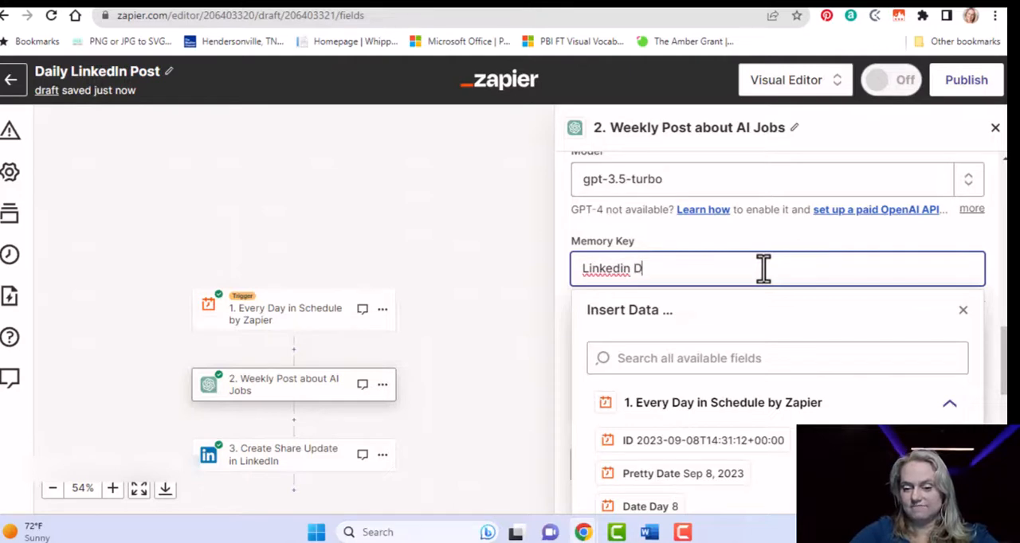
key(BackSpace)
key(BackSpace)
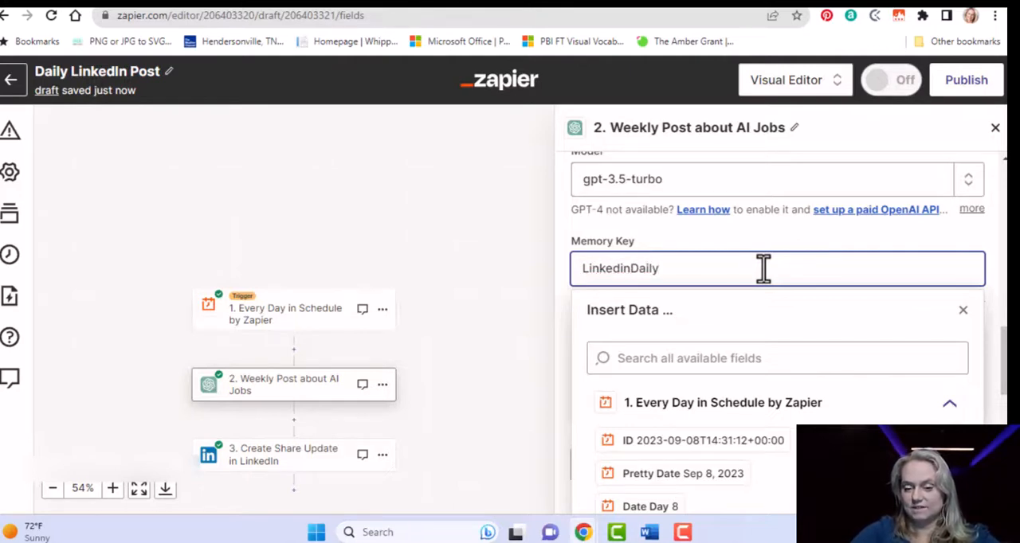
text(DailyPostWo)
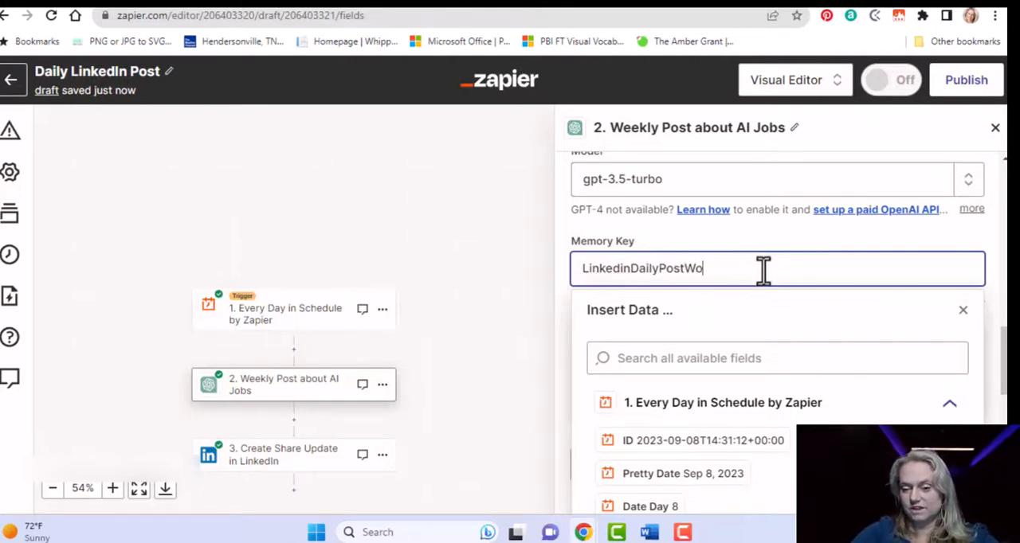
text(menInTech)
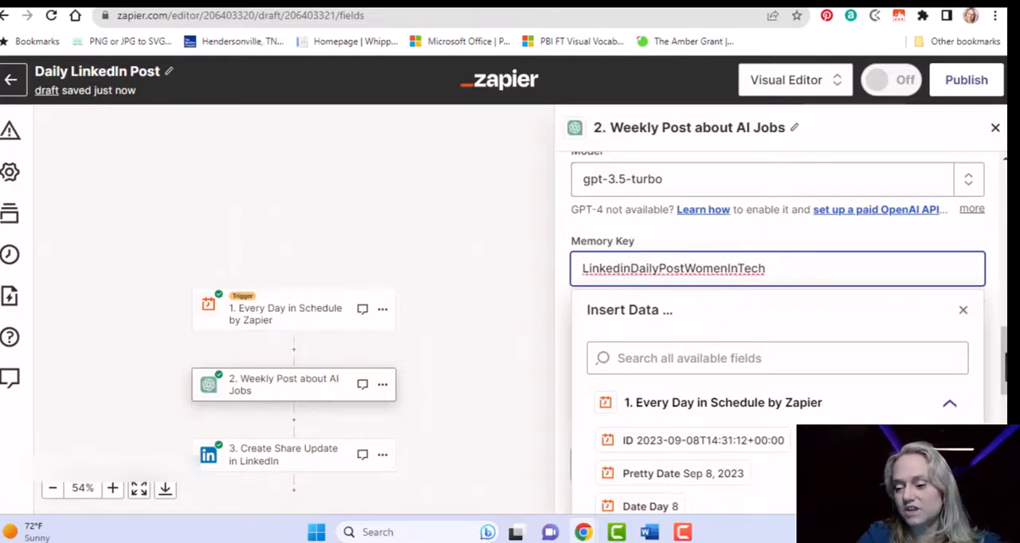
Review the User Message's no-repeat instruction, the Model and Memory Key, and the user and assistant fields below them.
scroll(781, 319, up, 8)
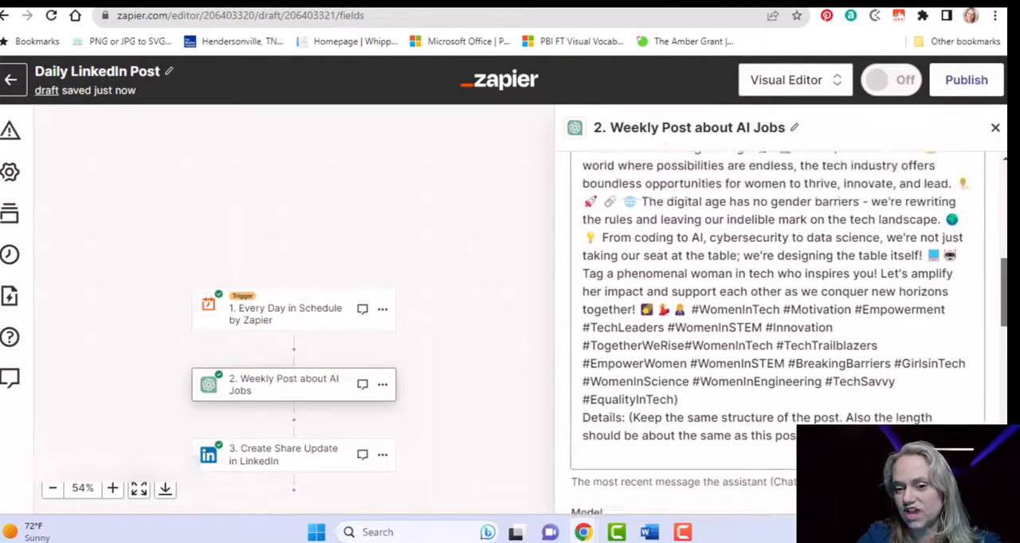
scroll(950, 279, up, 5)
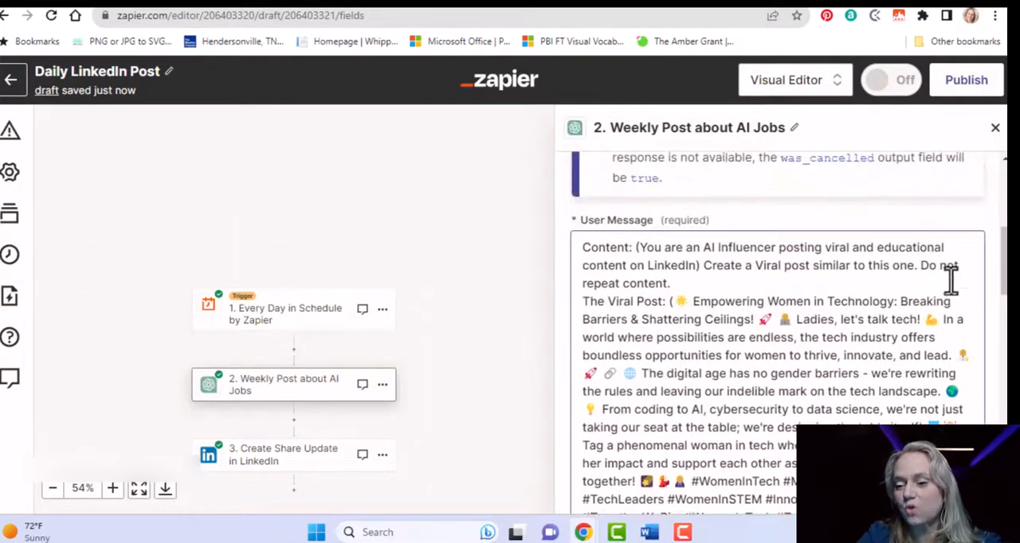
click(928, 271)
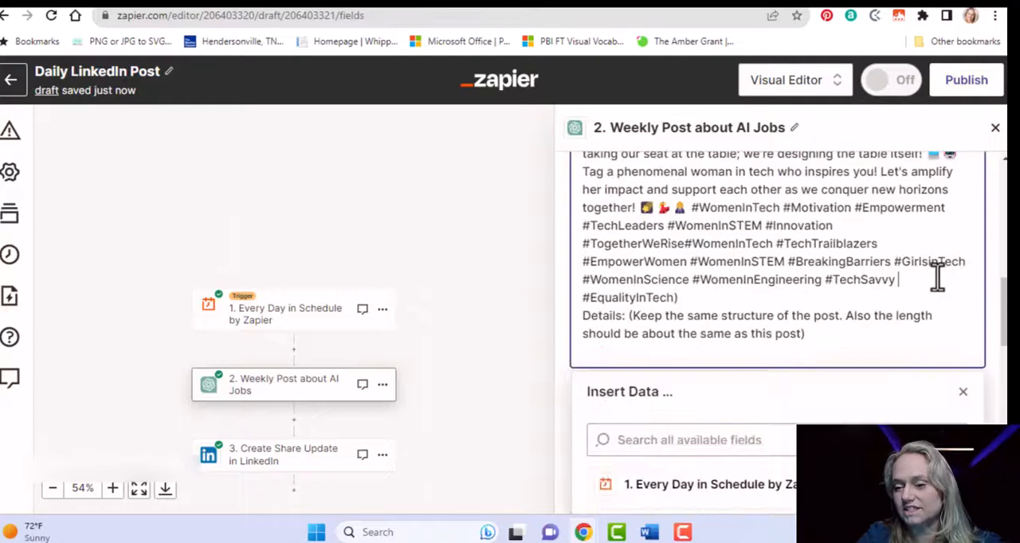
click(754, 388)
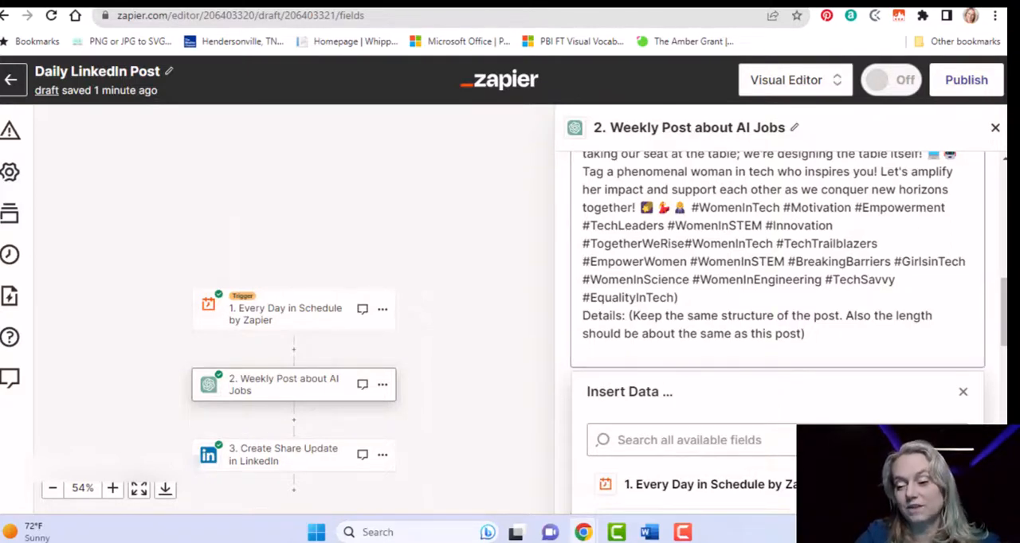
click(1004, 303)
mouse_move(1004, 302)
mouse_down()
mouse_move(1004, 407)
mouse_move(1002, 316)
mouse_up()
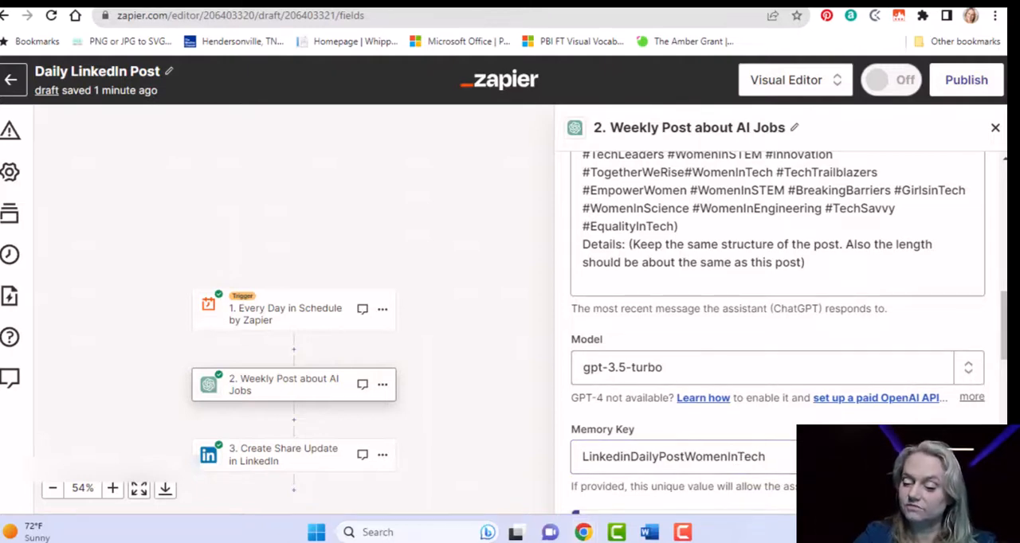
drag(1002, 320, 1002, 398)
click(623, 207)
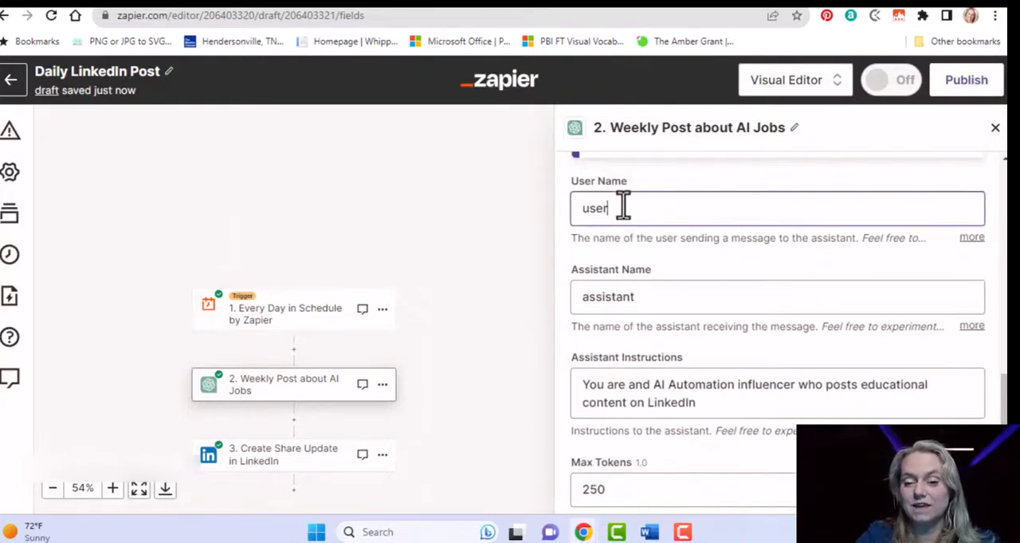
click(675, 187)
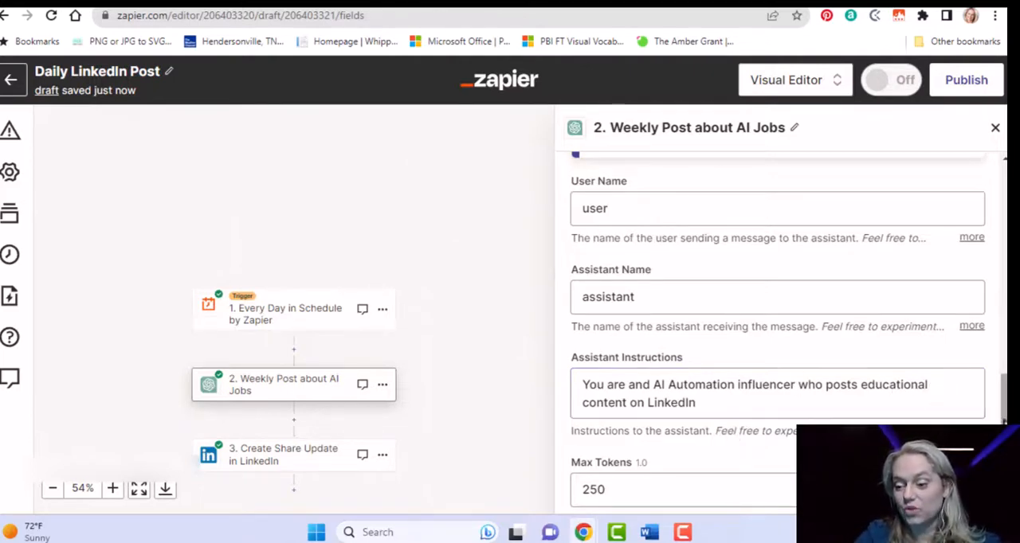
Check the ChatGPT action's Max Tokens, Temperature and Top P settings and continue to its Test section.
scroll(777, 319, down, 4)
scroll(777, 319, down, 1)
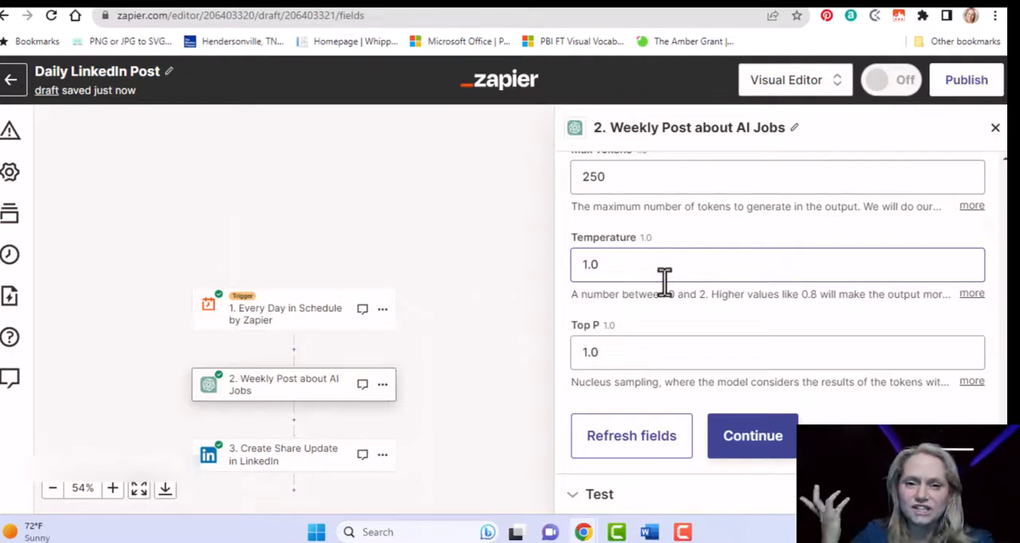
click(763, 461)
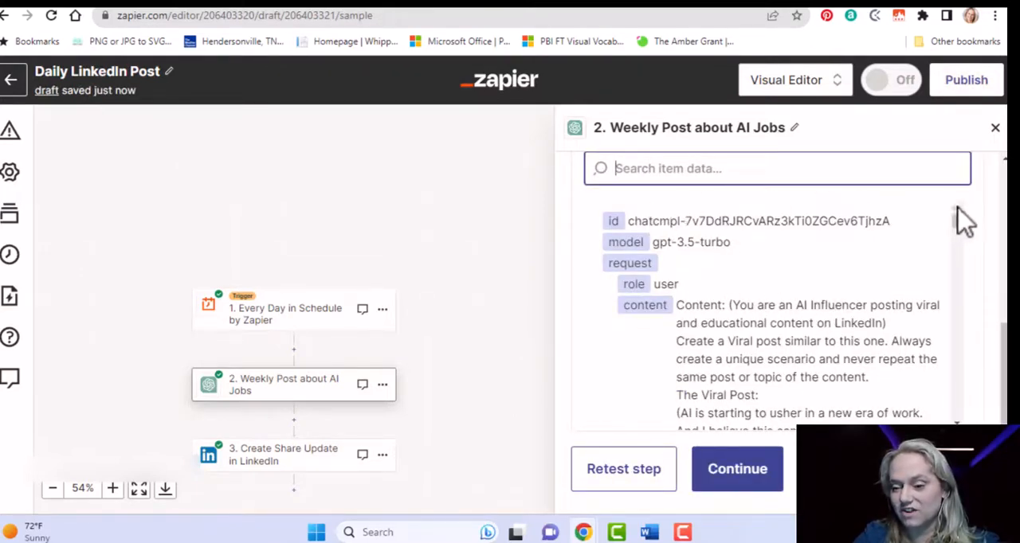
Read through the ChatGPT test data, covering the request content, the response content and the history entries.
scroll(966, 275, down, 3)
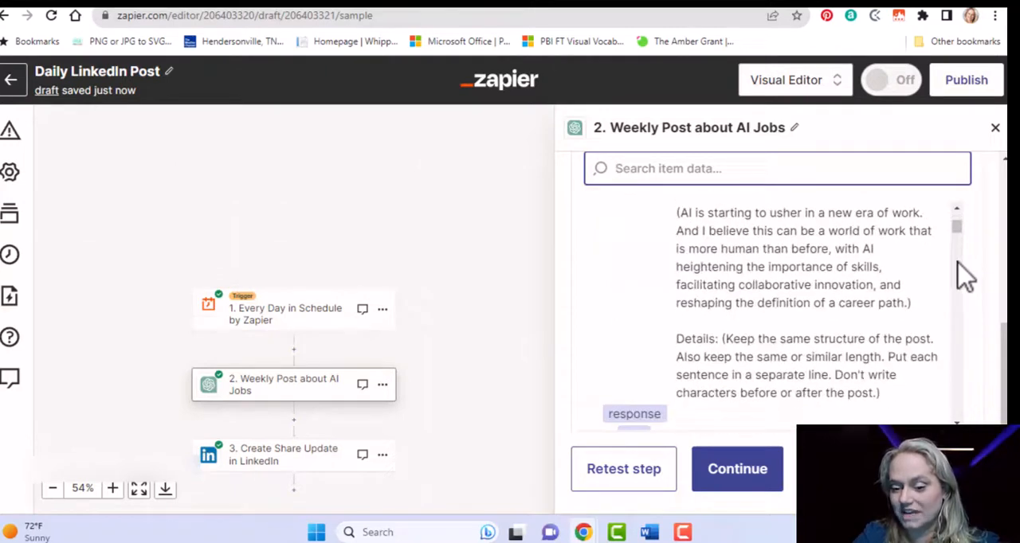
scroll(965, 275, down, 3)
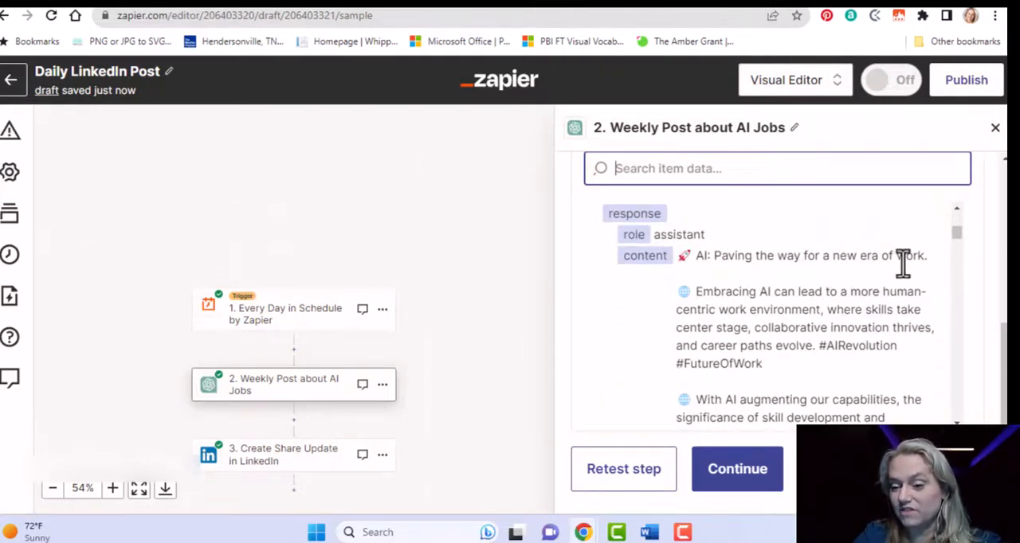
click(788, 310)
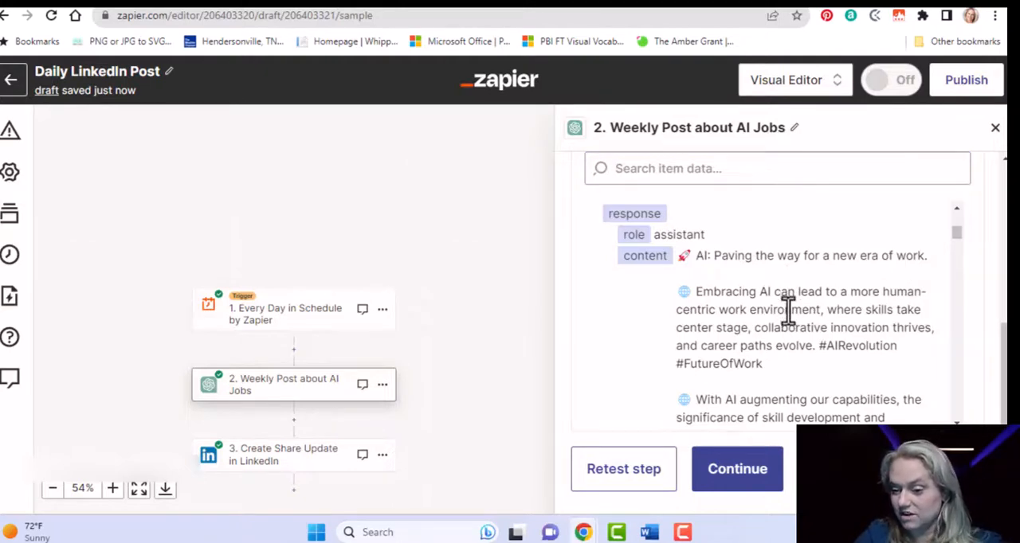
scroll(963, 309, down, 3)
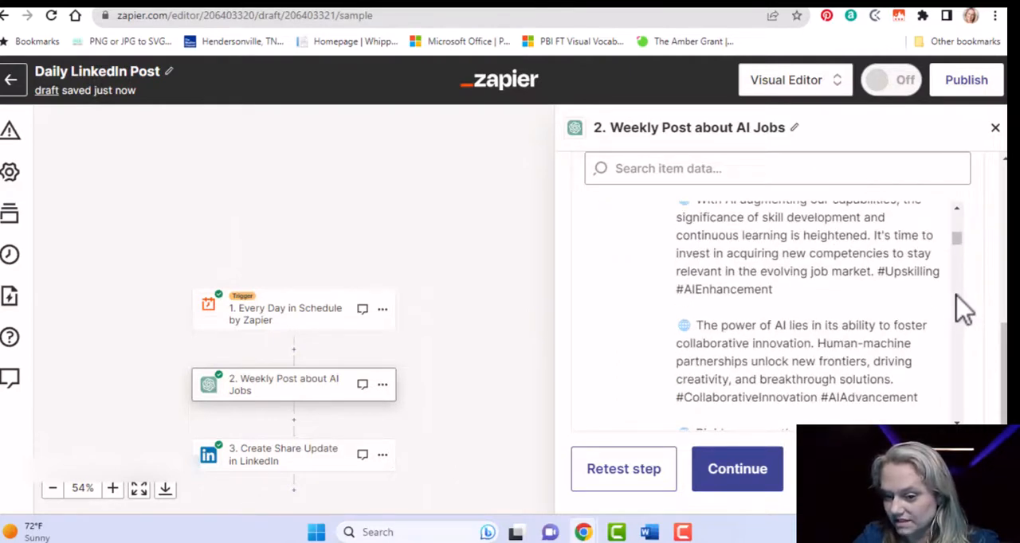
scroll(963, 309, down, 3)
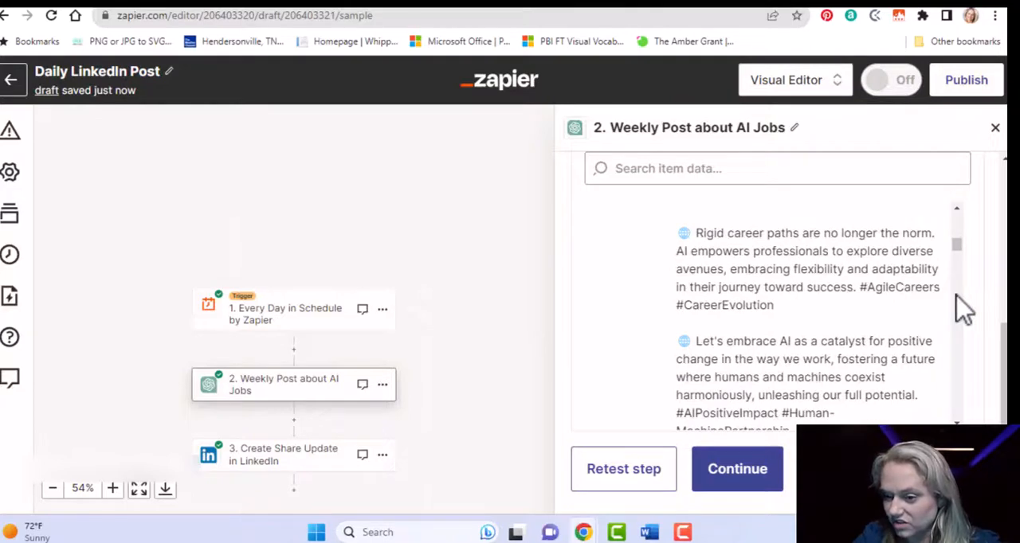
scroll(964, 309, down, 3)
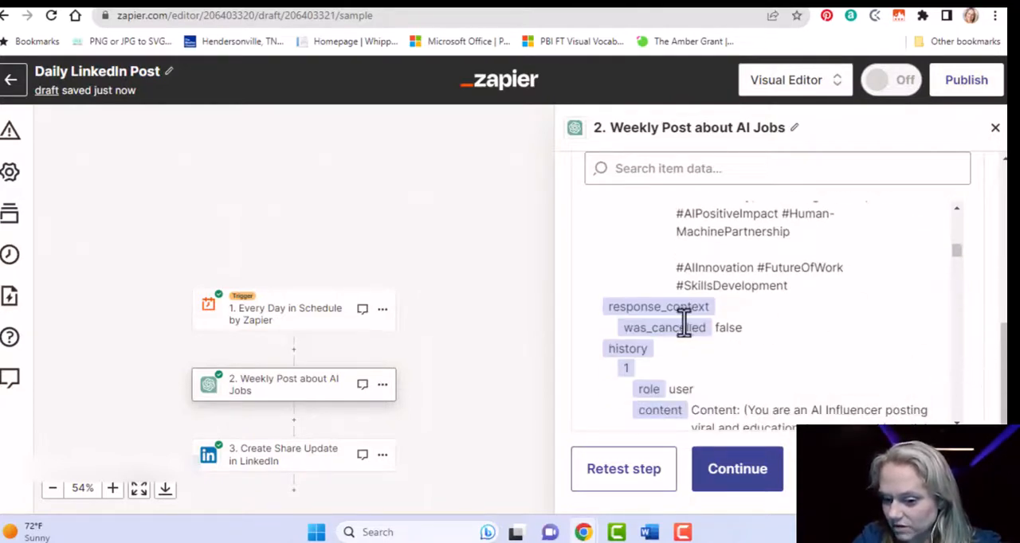
scroll(960, 356, down, 3)
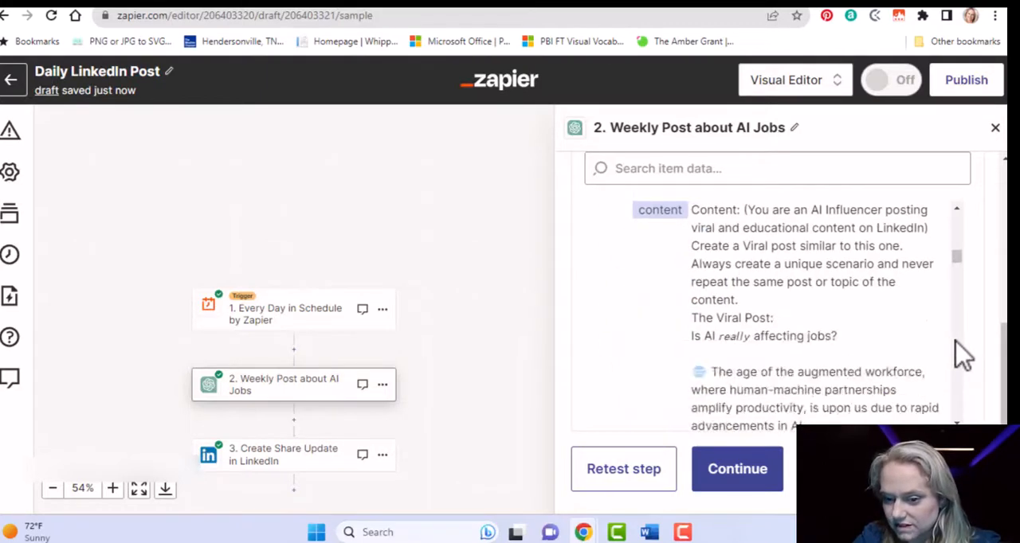
scroll(964, 356, down, 5)
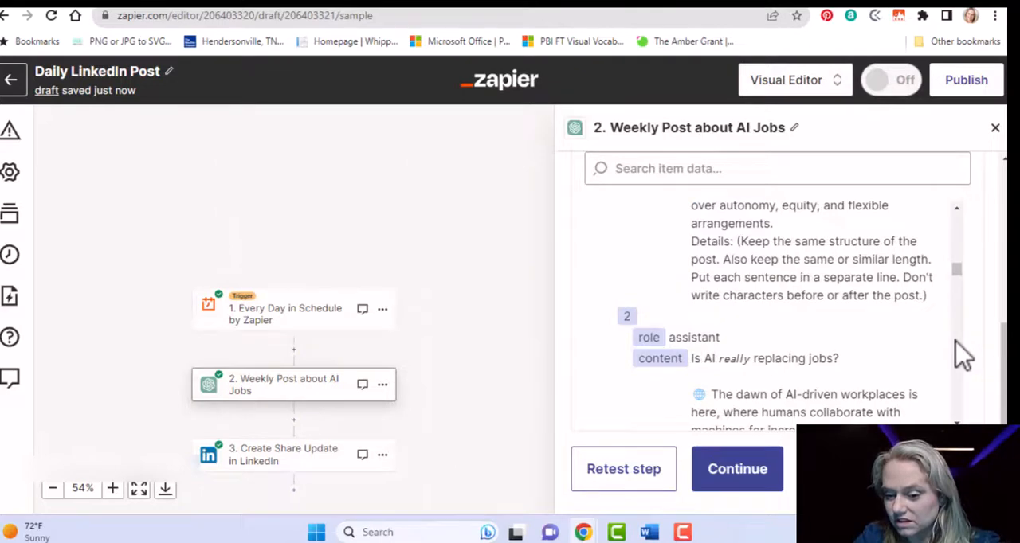
scroll(960, 354, down, 3)
scroll(966, 286, down, 3)
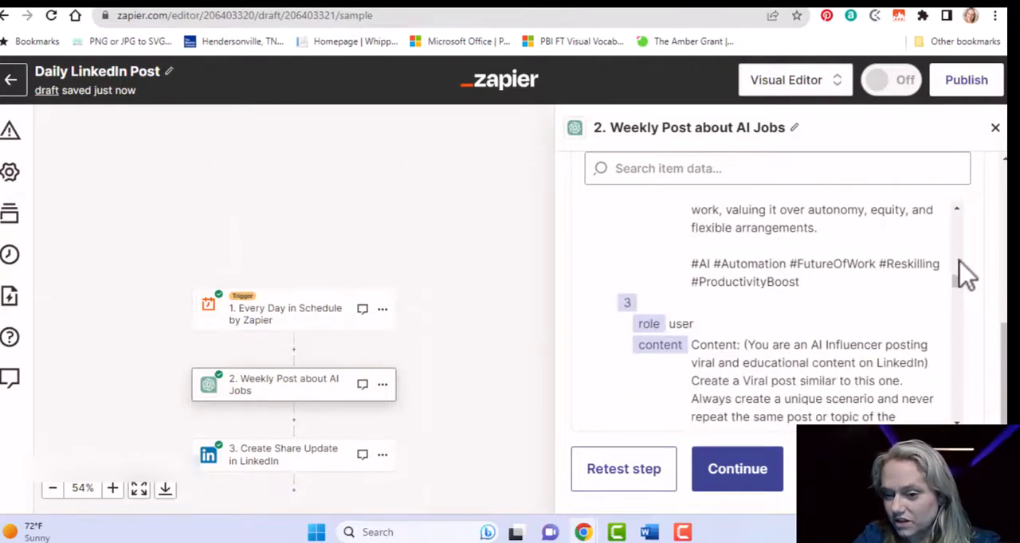
drag(963, 292, 971, 405)
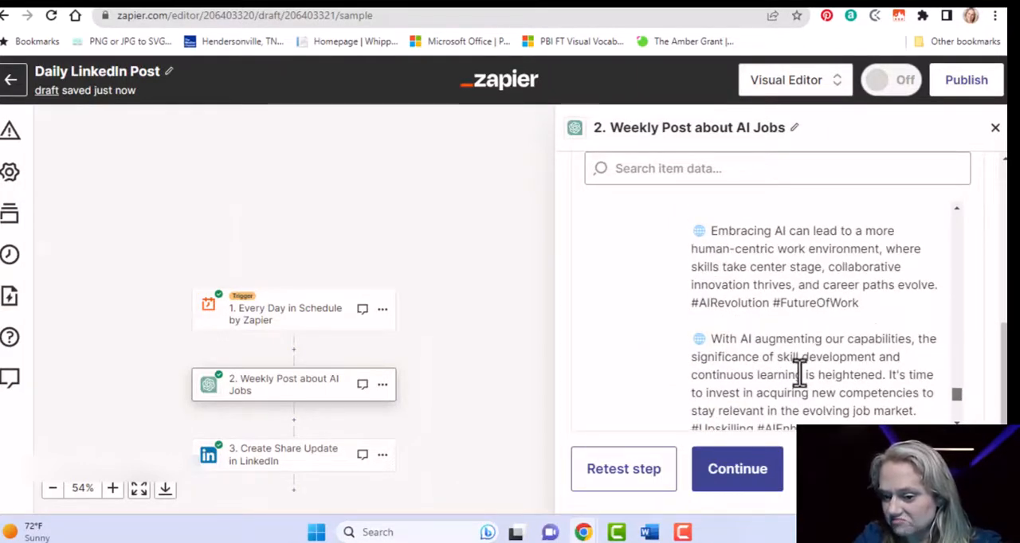
Continue to the LinkedIn action and look over its available Event options.
click(757, 471)
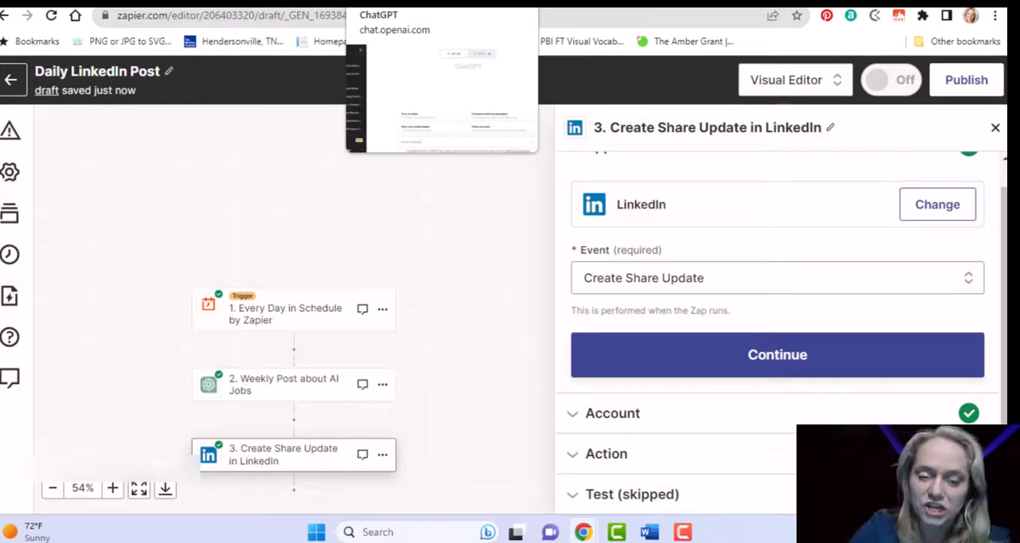
click(399, 3)
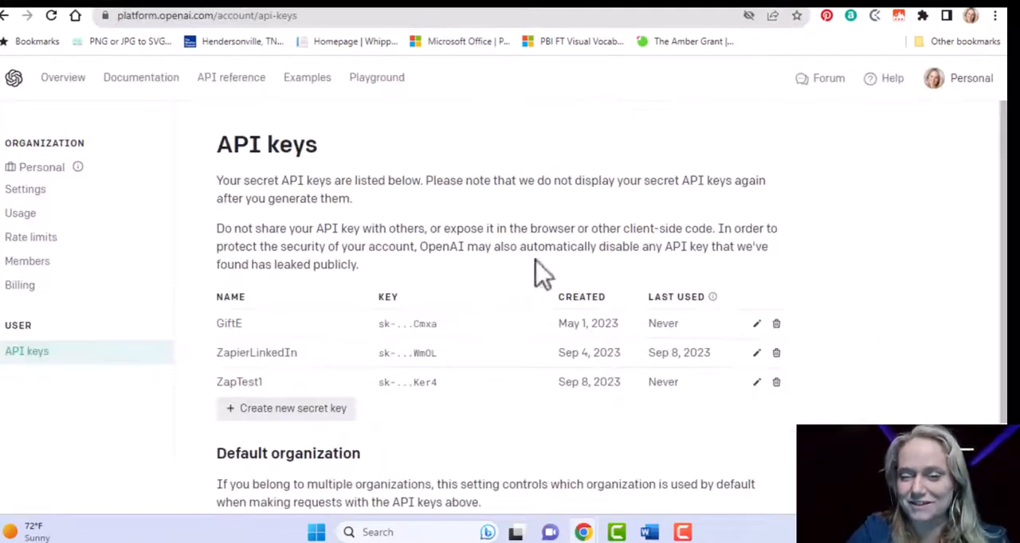
click(281, 3)
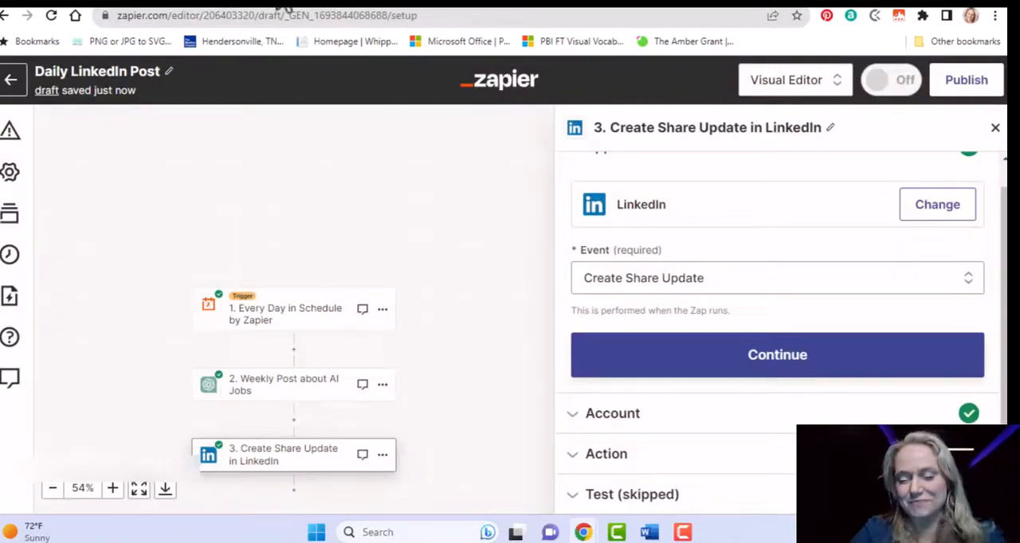
click(786, 288)
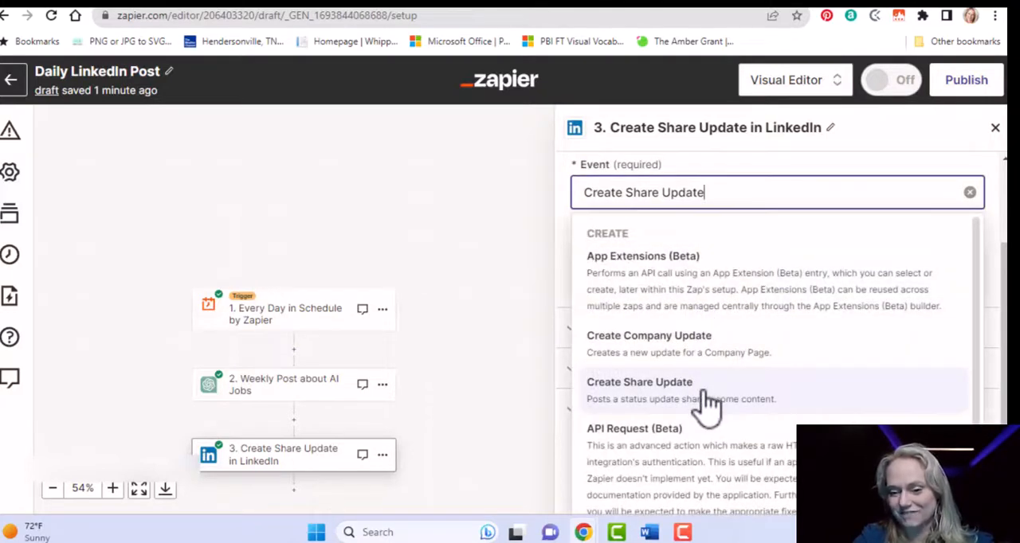
click(526, 214)
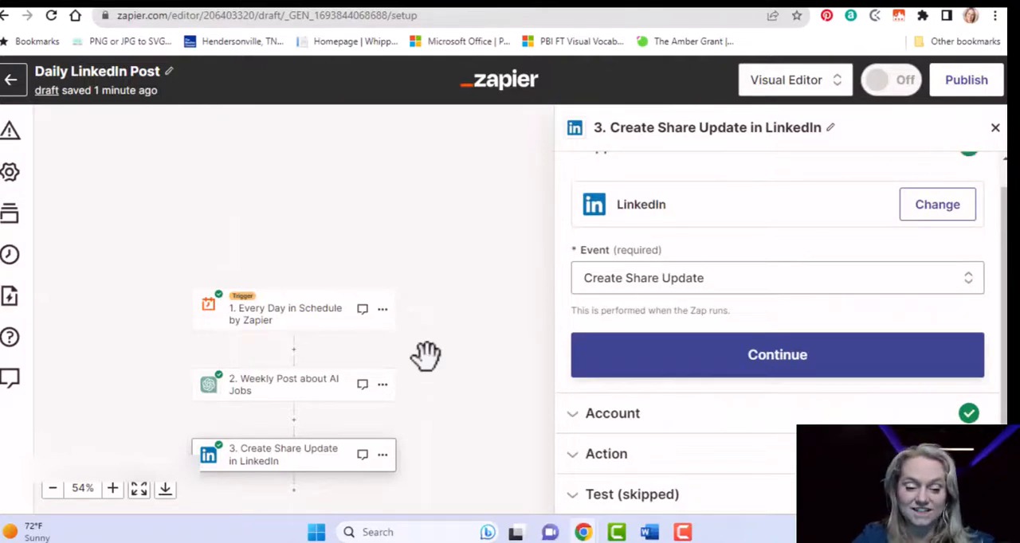
click(306, 397)
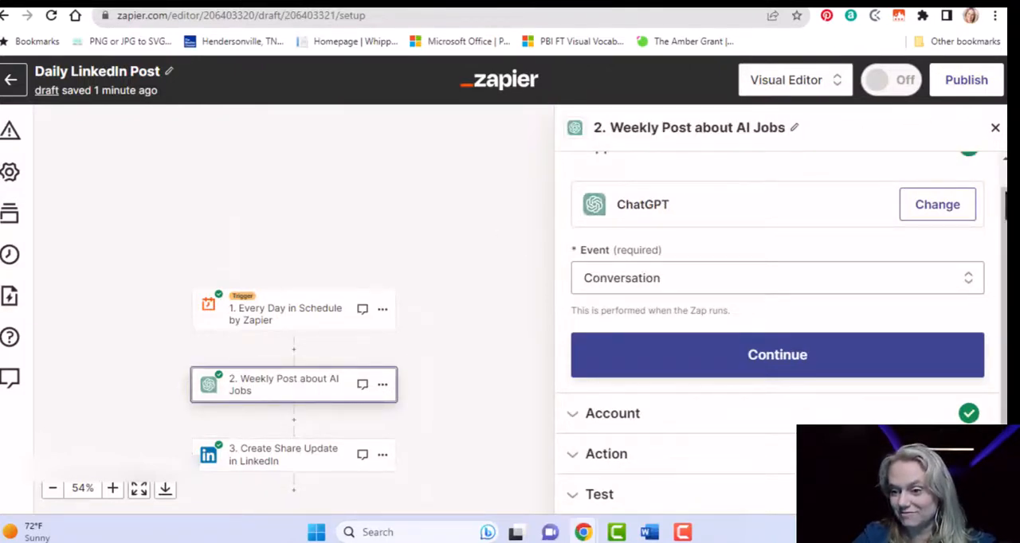
click(818, 362)
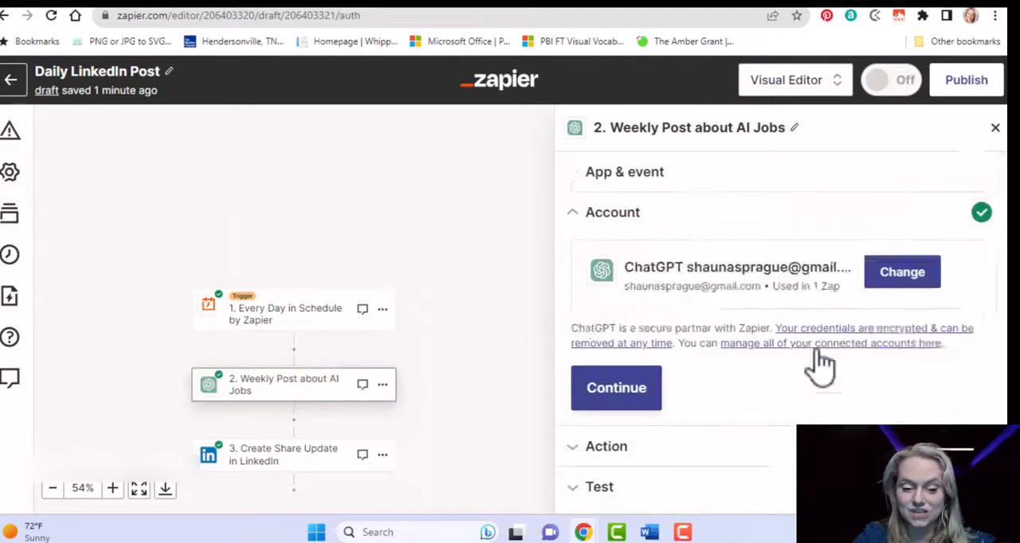
click(301, 430)
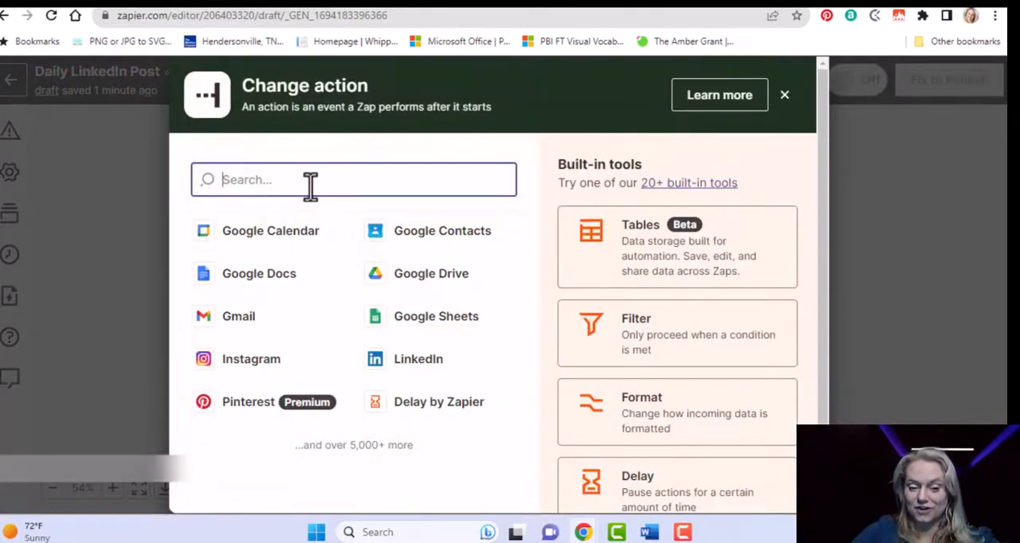
click(784, 97)
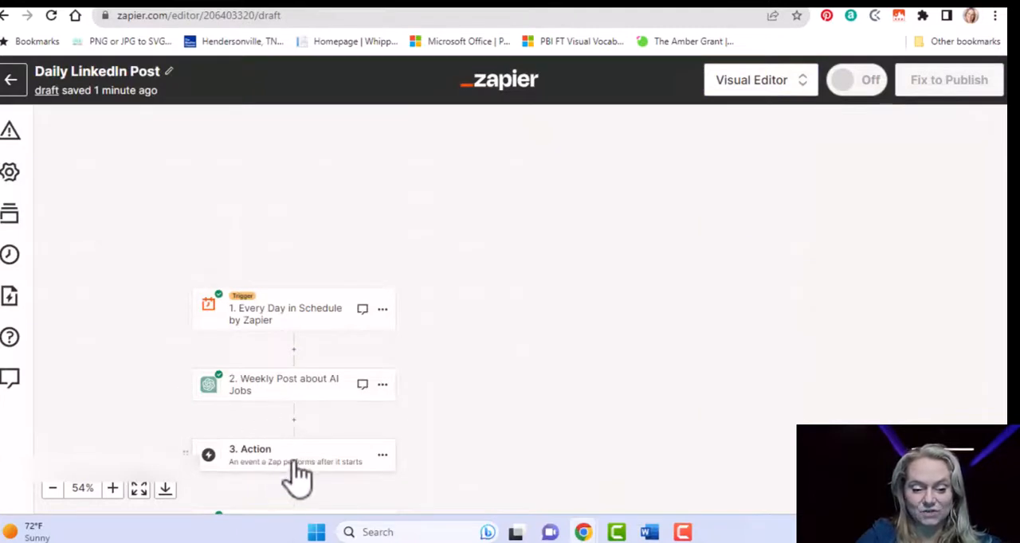
click(382, 456)
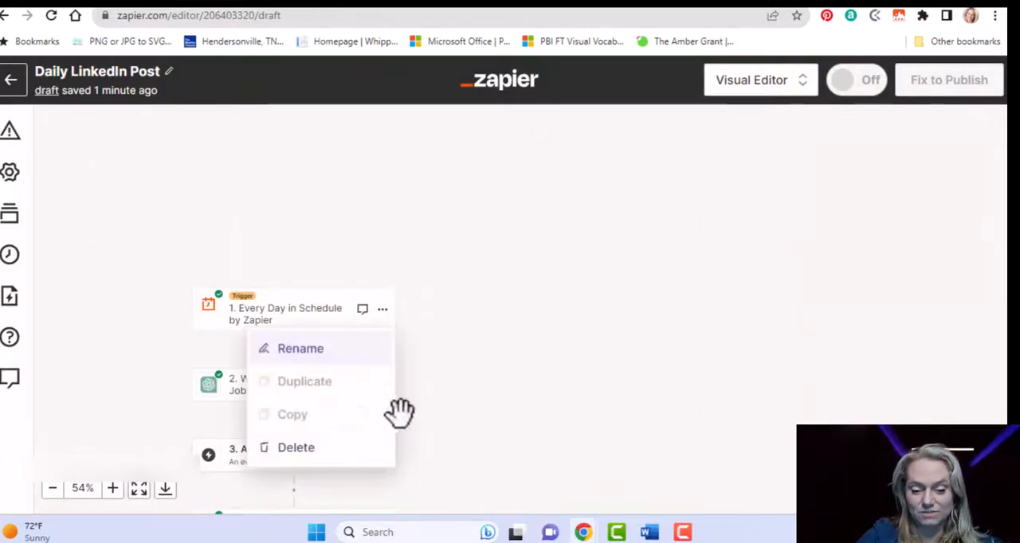
click(341, 451)
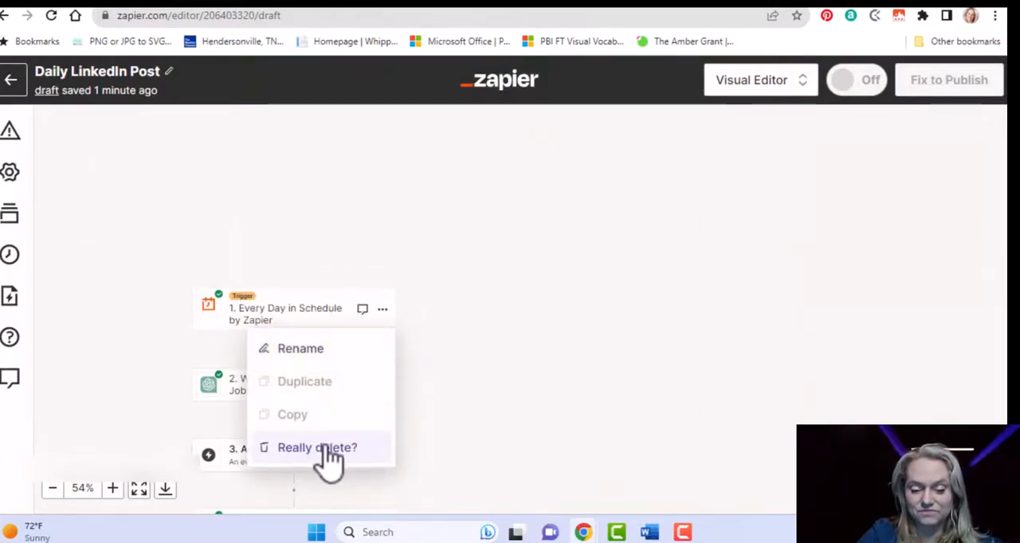
click(313, 465)
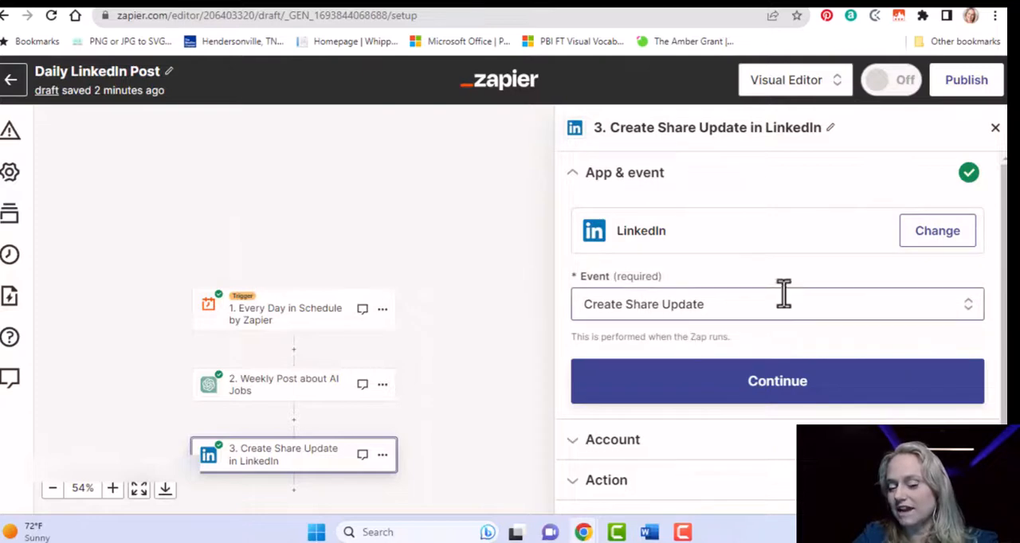
Choose Create Share Update as the LinkedIn event, keep the connected account, and continue to the Action fields.
click(783, 295)
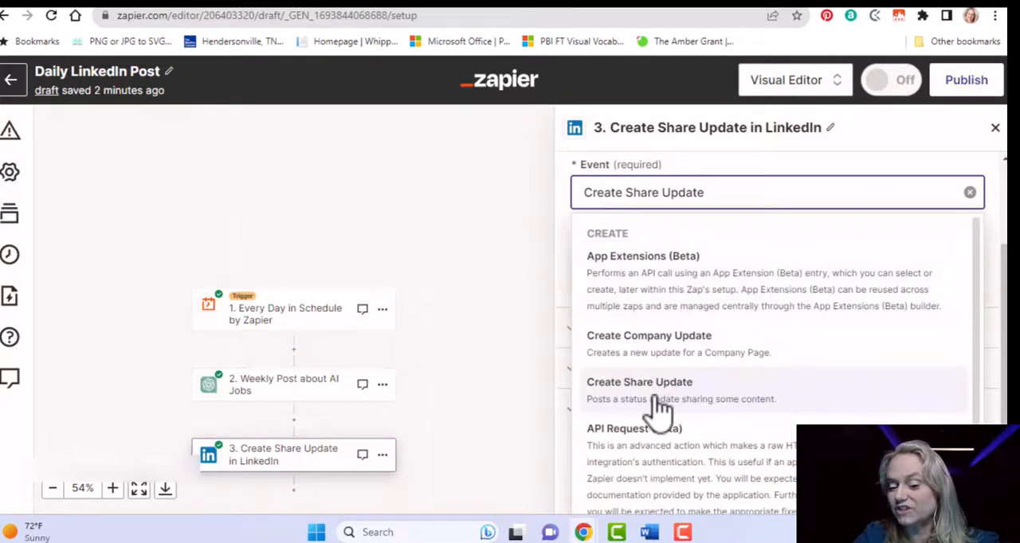
click(657, 405)
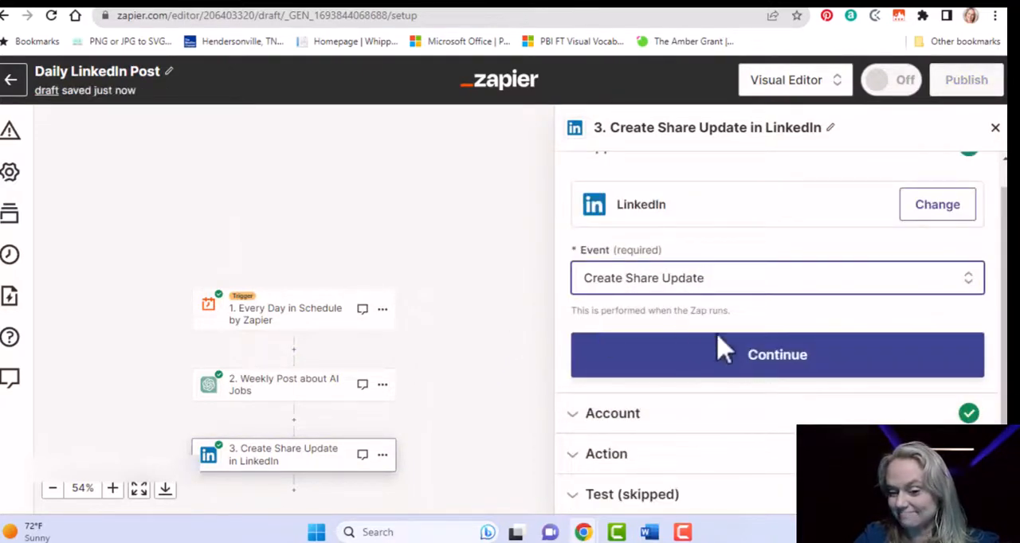
click(755, 358)
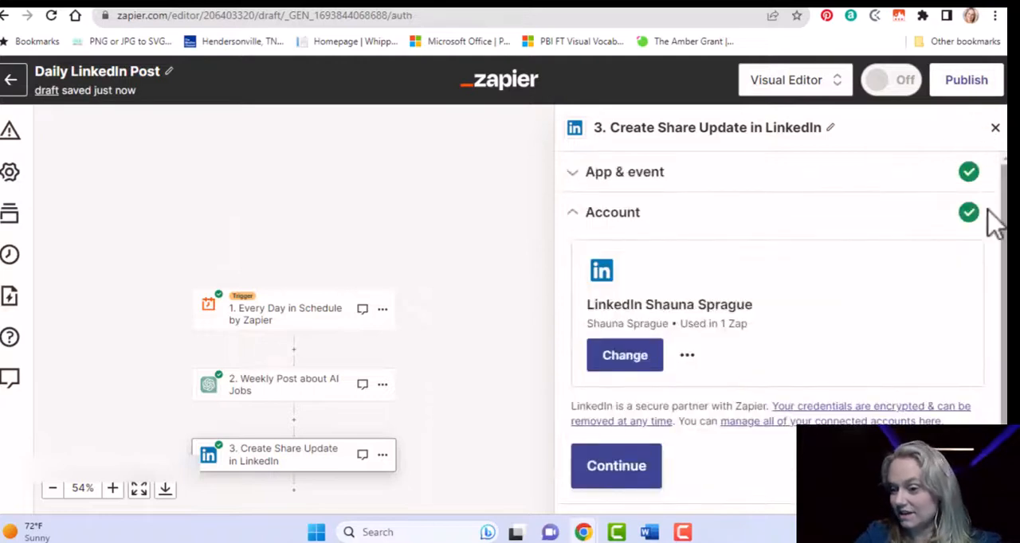
click(620, 470)
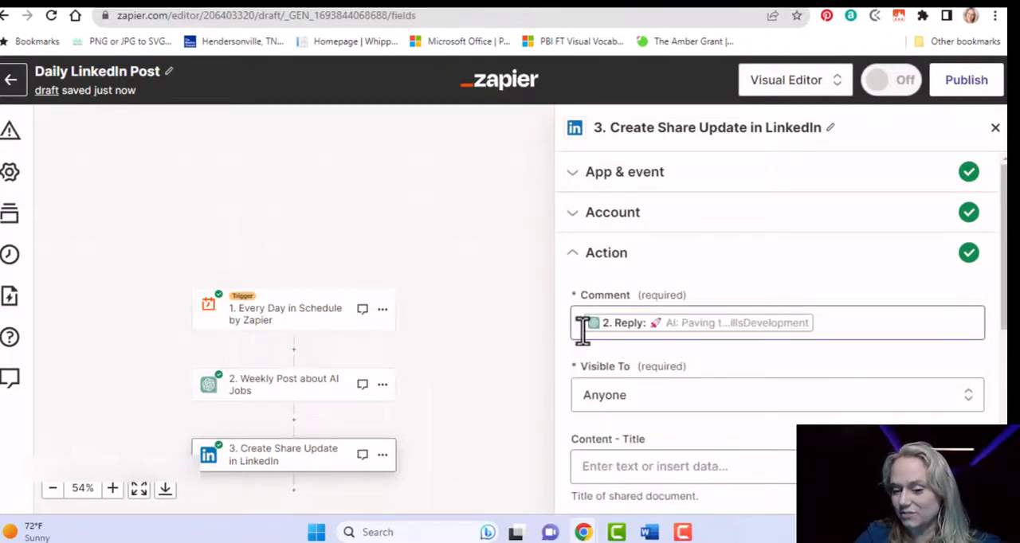
Remove the existing ChatGPT Reply value from the LinkedIn action's Comment field.
click(892, 323)
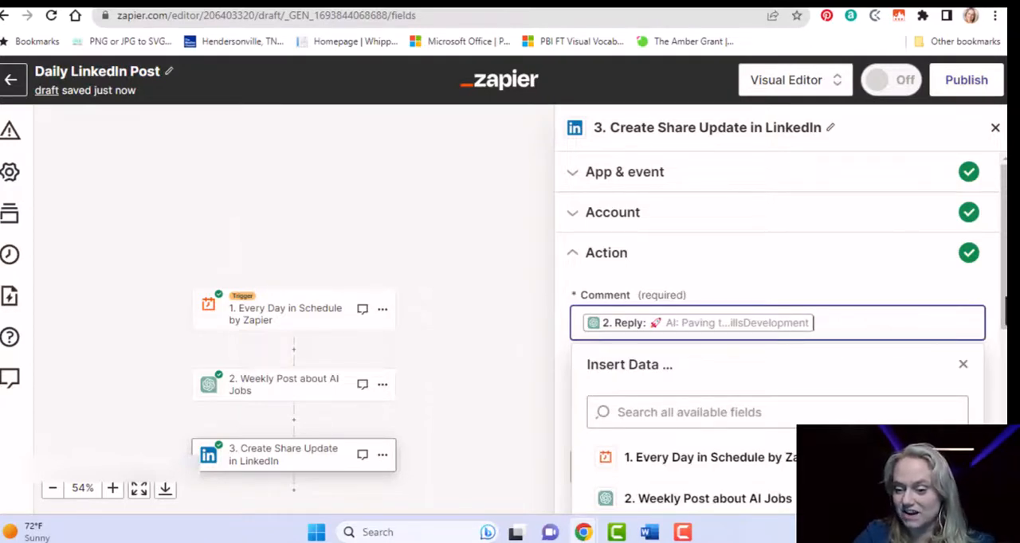
drag(1005, 311, 1005, 387)
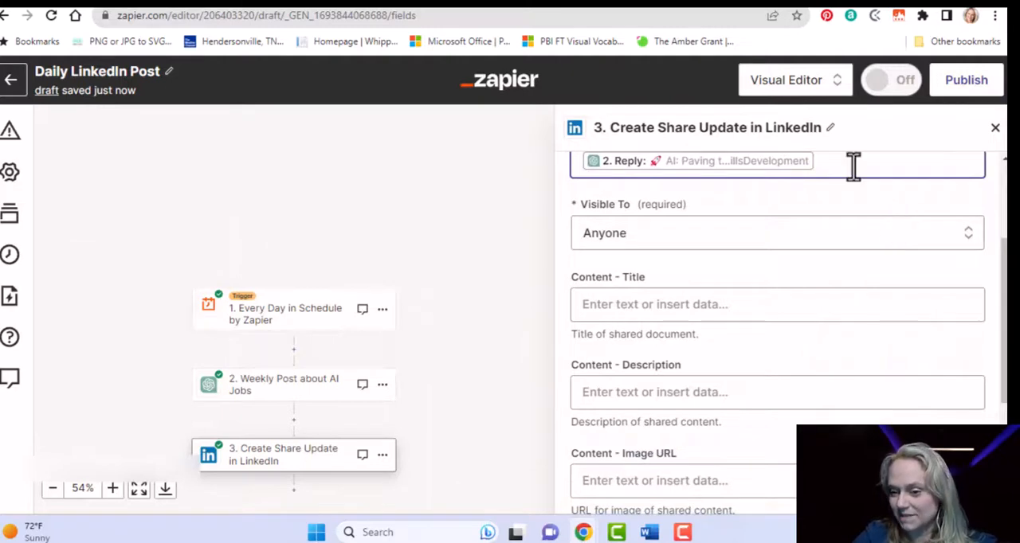
key(BackSpace)
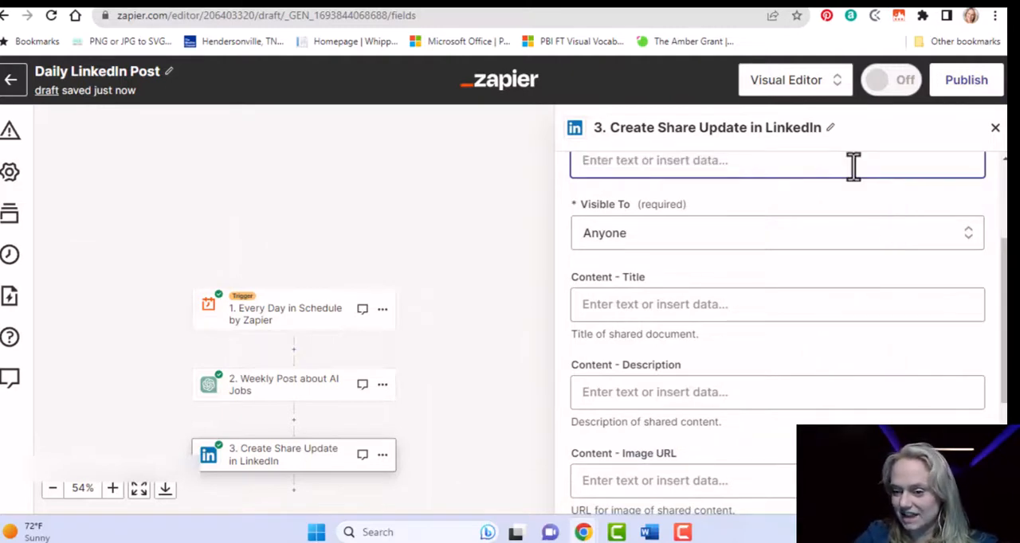
Insert the Reply value from the Weekly Post about AI Jobs step into the LinkedIn action's Comment field.
click(845, 239)
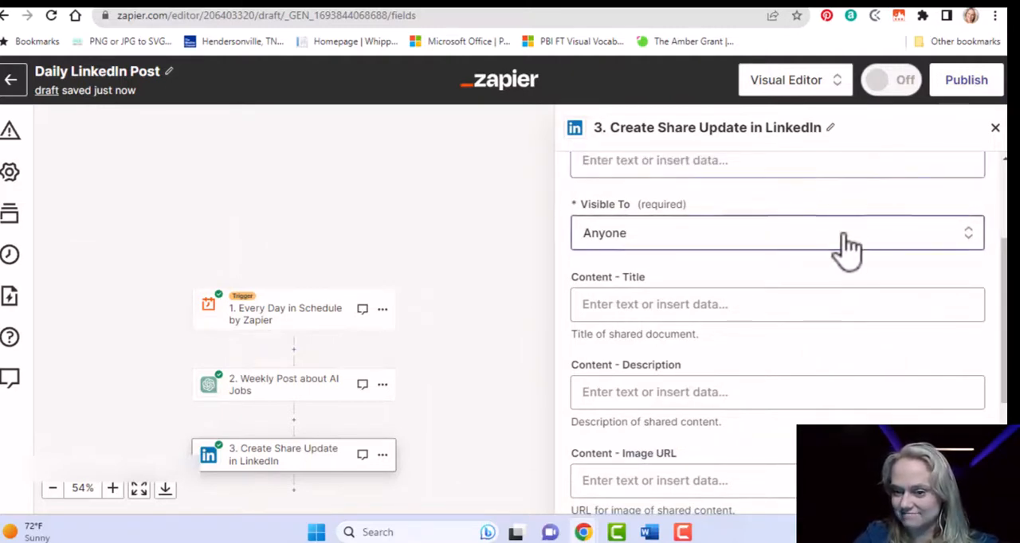
click(806, 167)
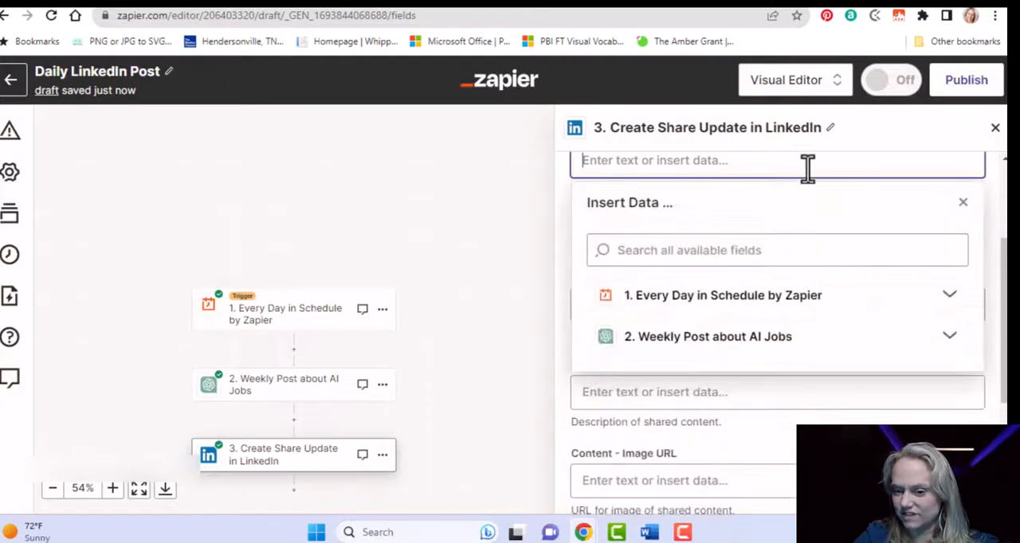
click(956, 340)
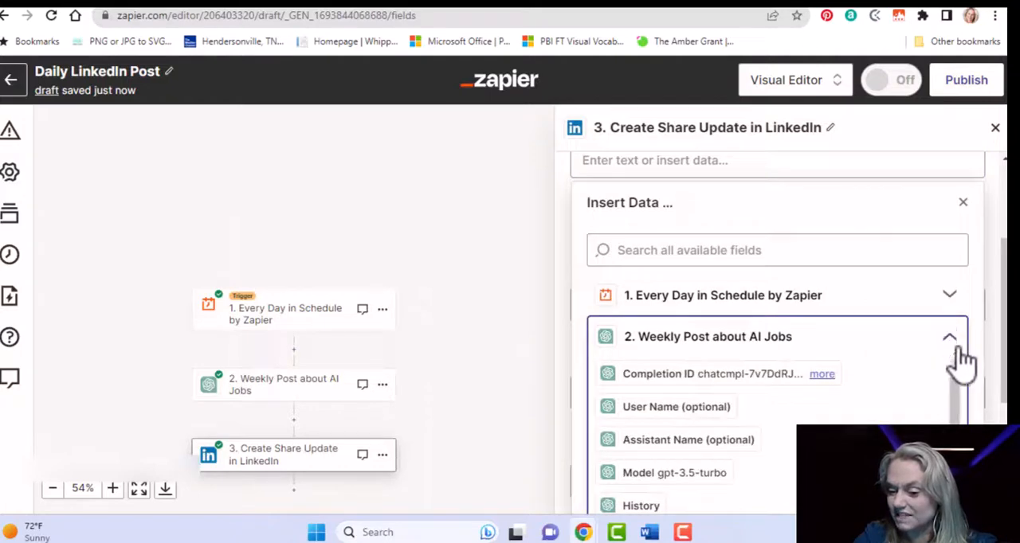
drag(964, 395, 956, 458)
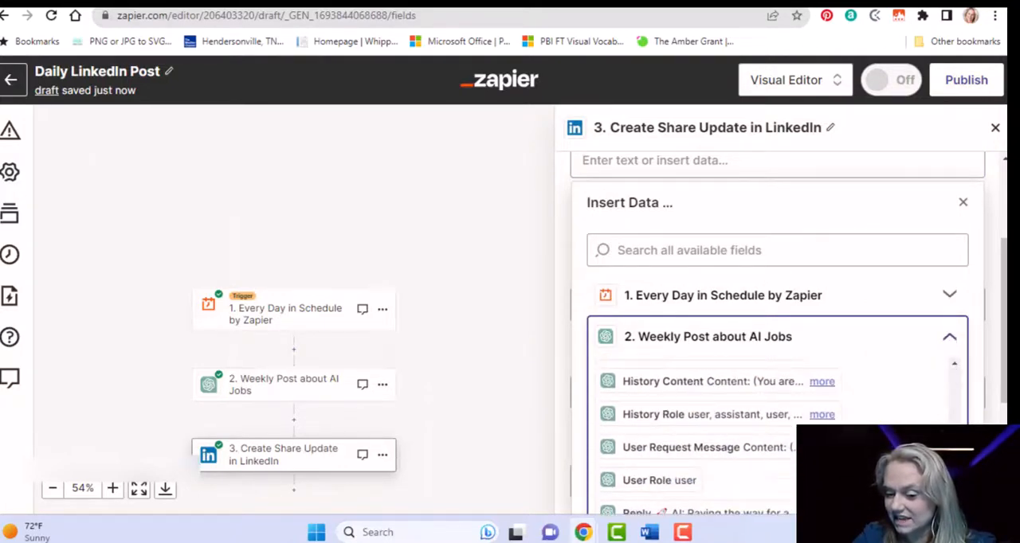
click(788, 513)
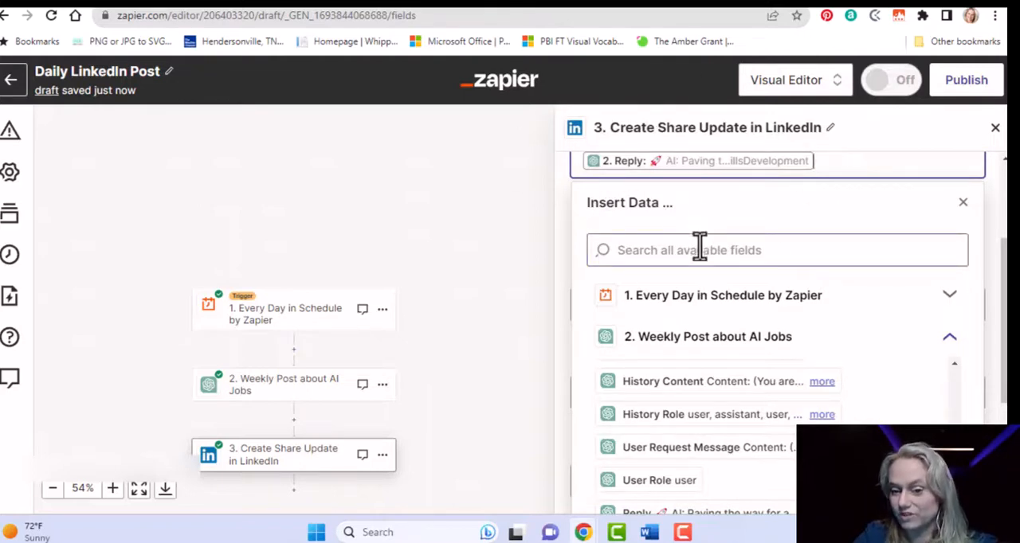
click(757, 192)
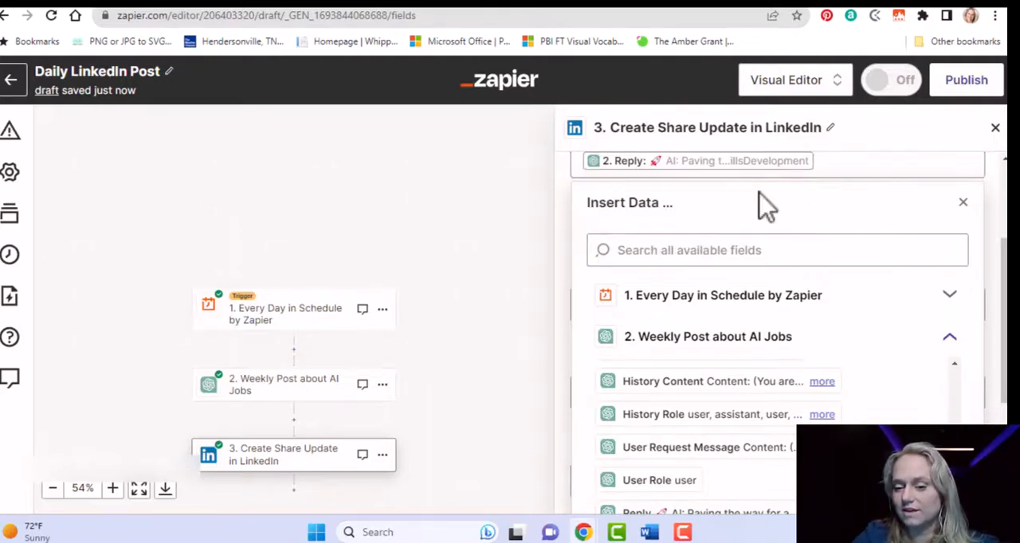
click(960, 204)
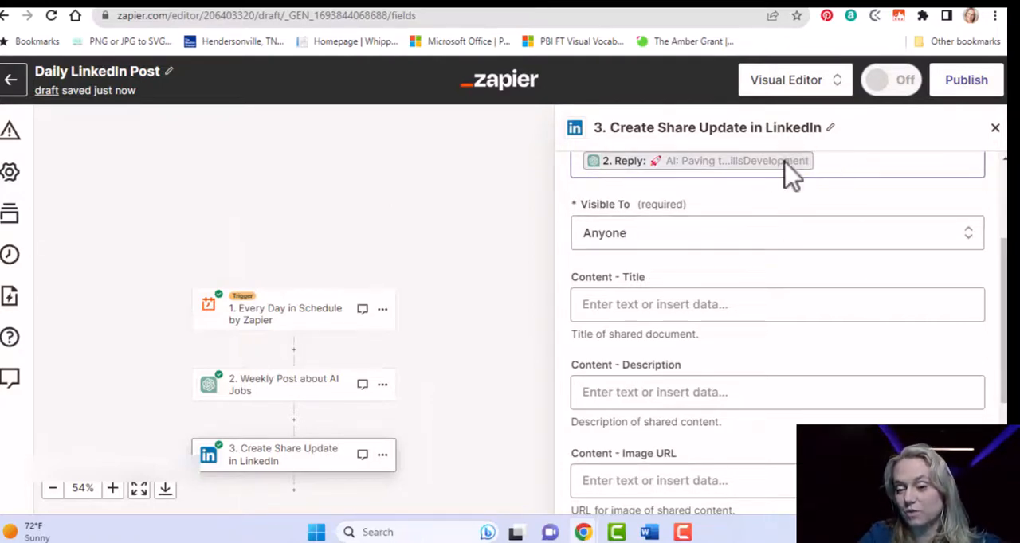
mouse_move(784, 163)
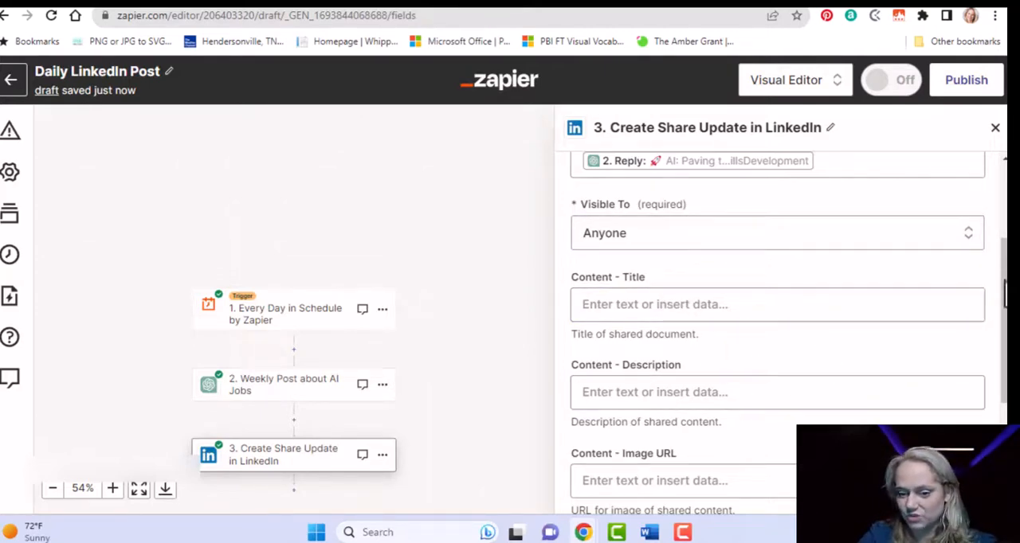
Continue to the LinkedIn action's test, run it to send the share, and look over the returned data.
scroll(1006, 295, down, 3)
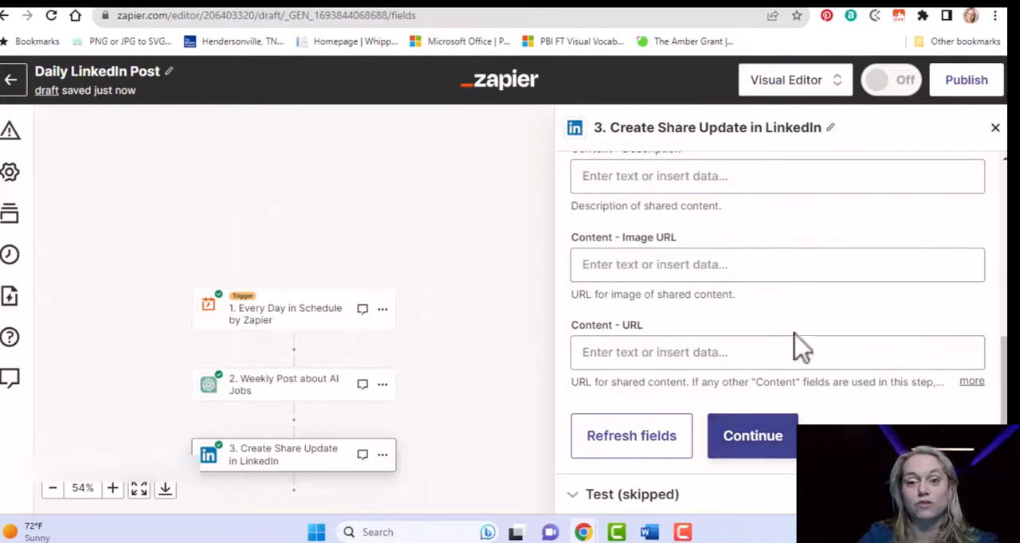
click(777, 446)
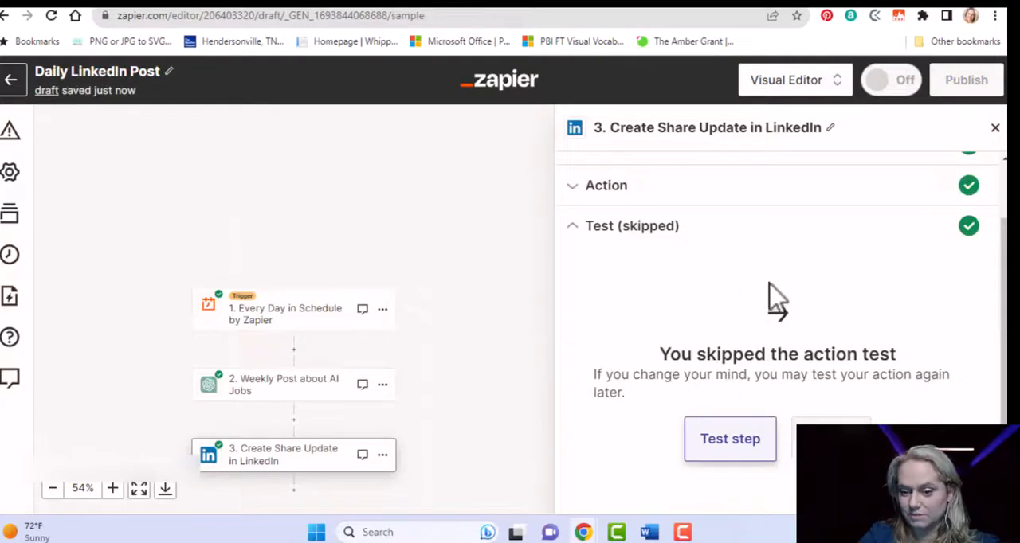
click(713, 444)
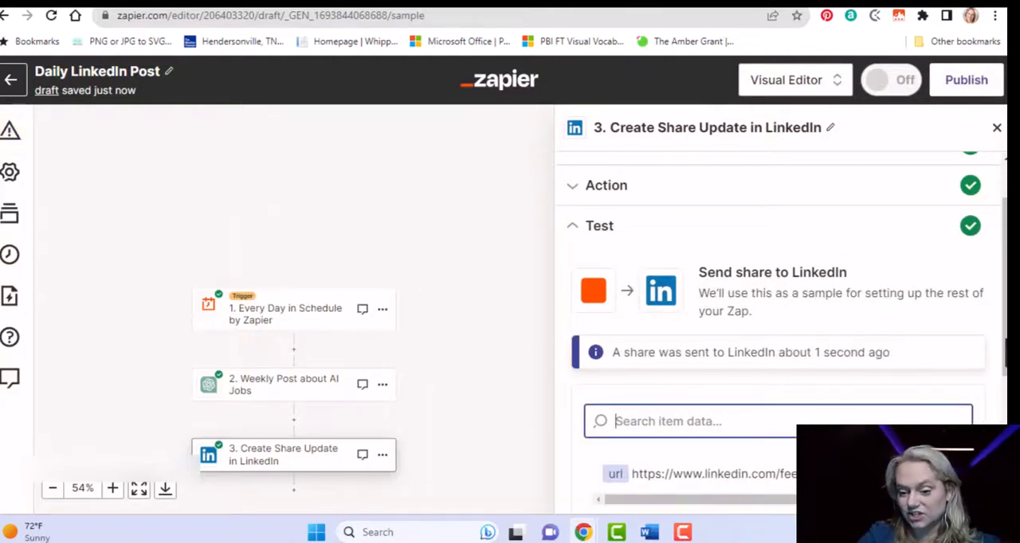
scroll(777, 327, down, 3)
scroll(778, 327, up, 3)
scroll(778, 326, down, 3)
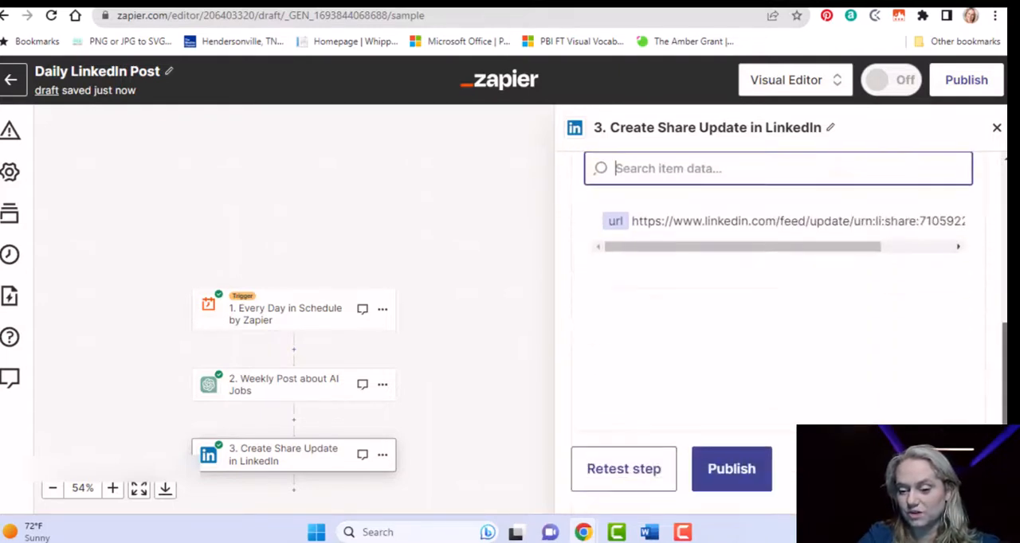
scroll(778, 327, up, 3)
scroll(778, 326, down, 3)
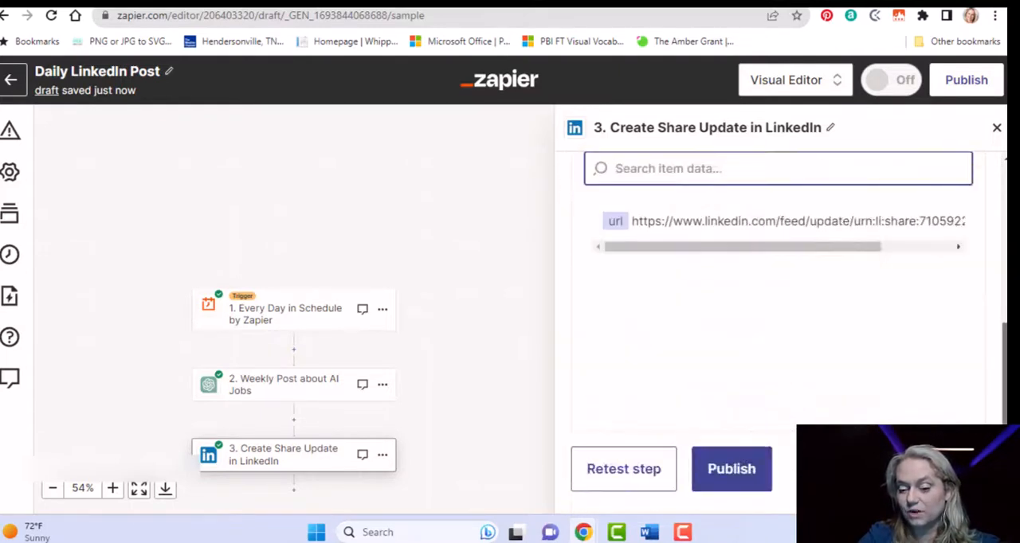
Try to publish the Zap and dismiss the multi-step Zaps upgrade offer.
click(749, 482)
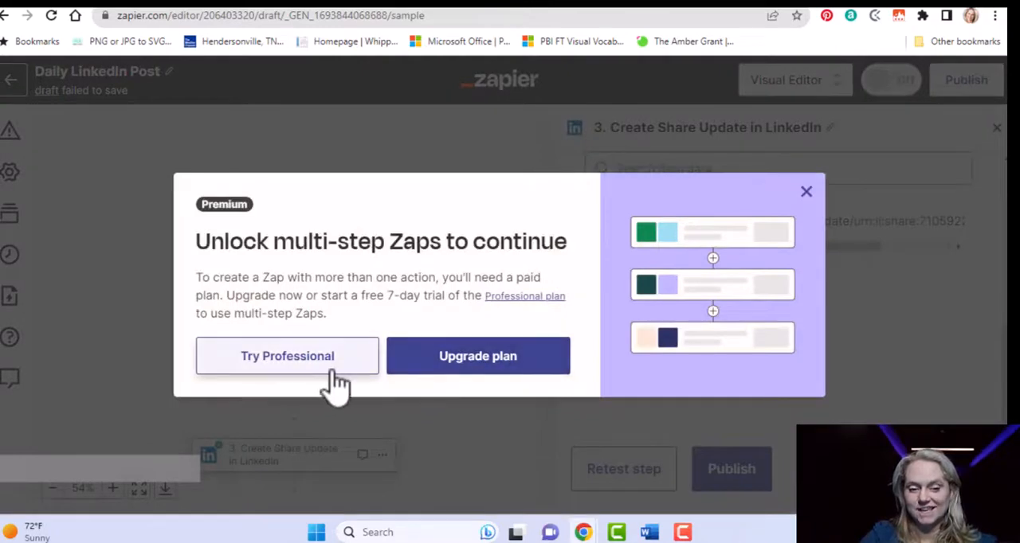
click(806, 198)
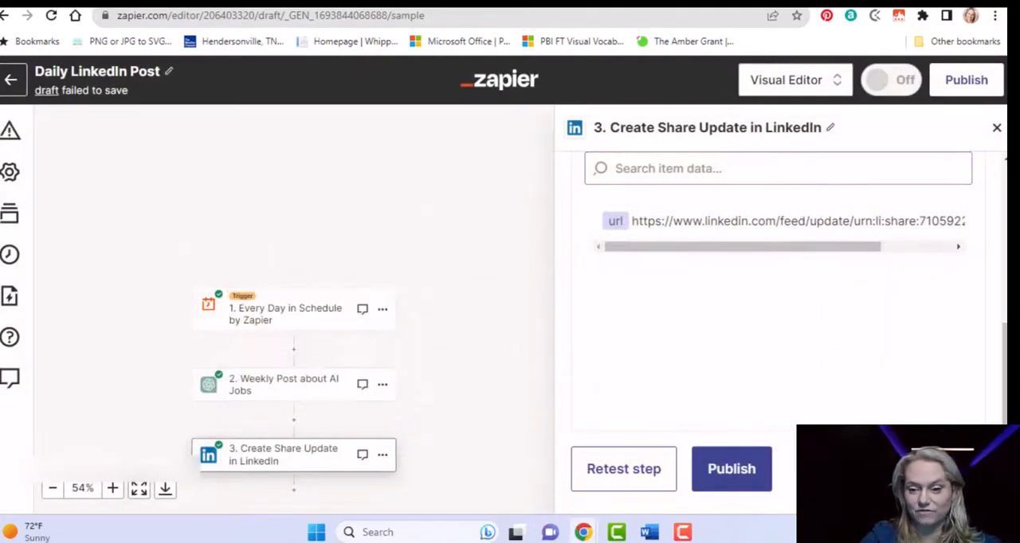
Switch to LinkedIn, go to the home feed, and reopen your own profile from there.
click(67, 4)
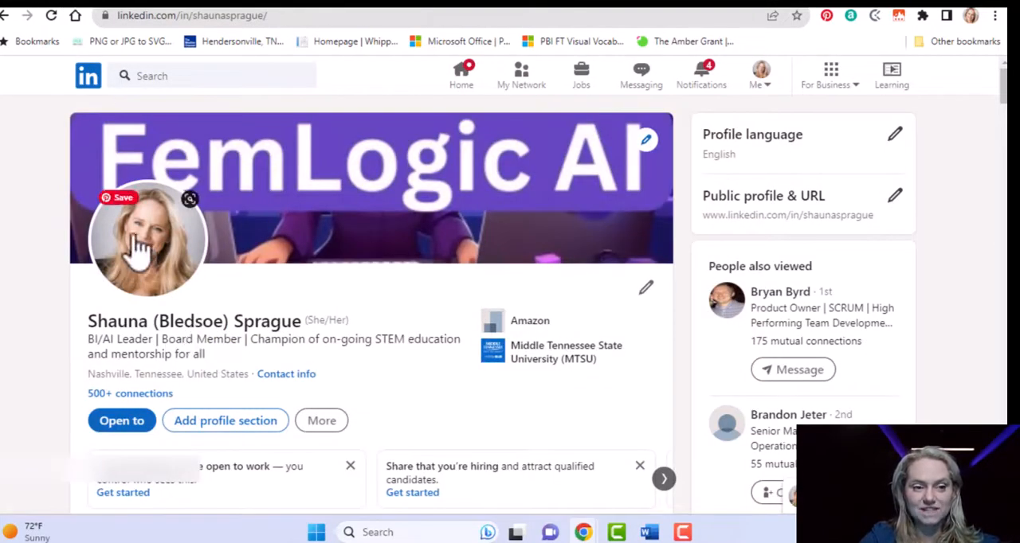
click(156, 269)
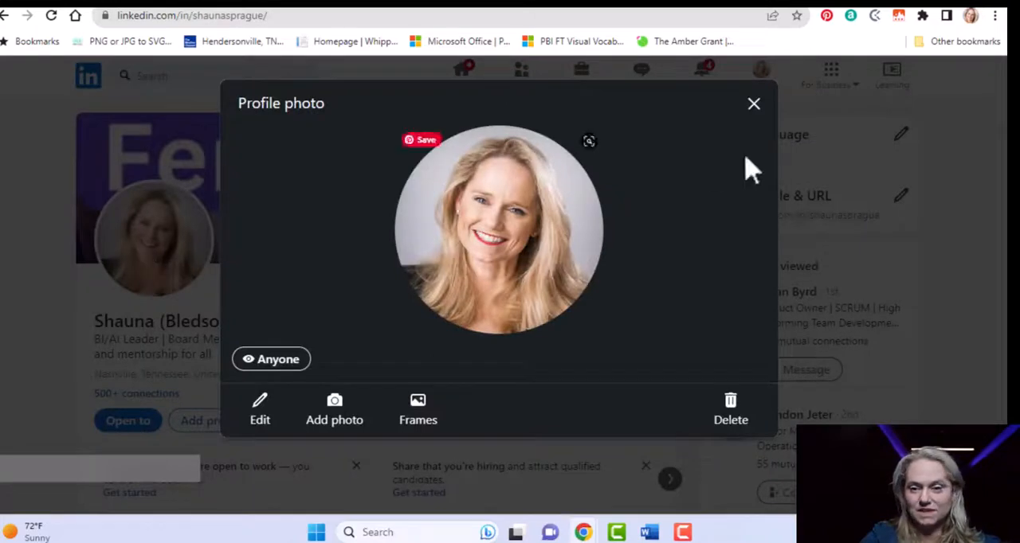
click(753, 104)
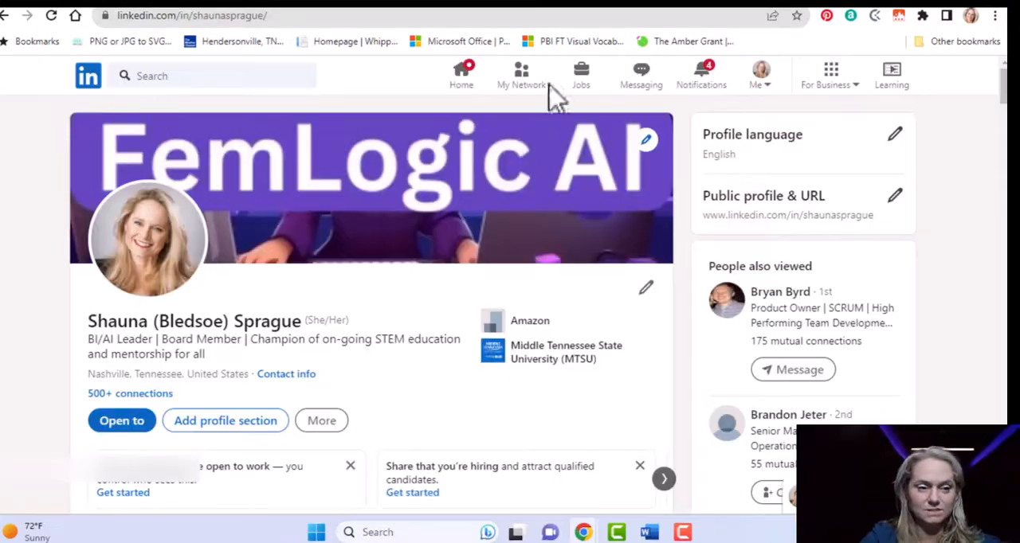
click(90, 78)
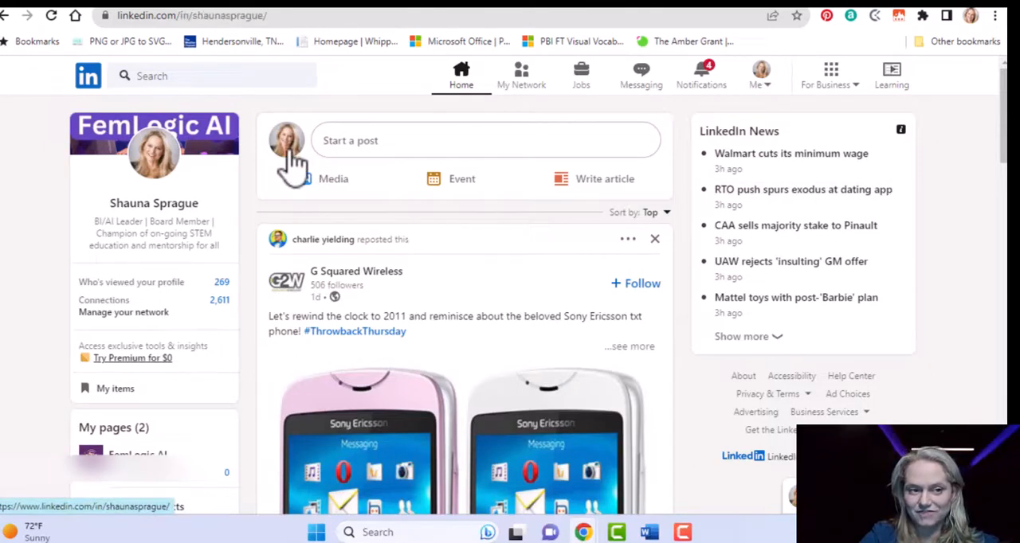
click(174, 182)
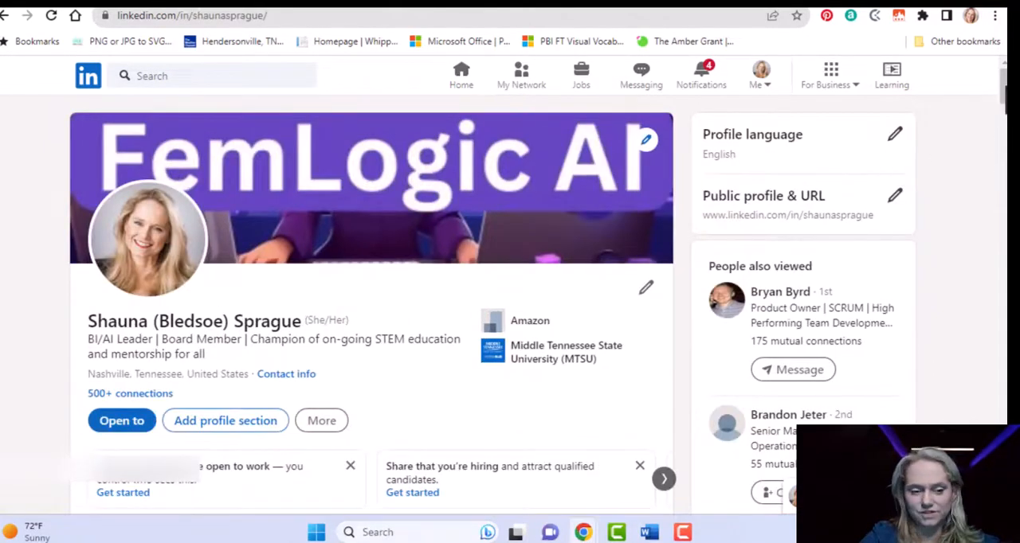
Open the newest post, "AI: Paving the way for a new era of work", from the profile's Activity section and read it through.
drag(1004, 85, 1004, 169)
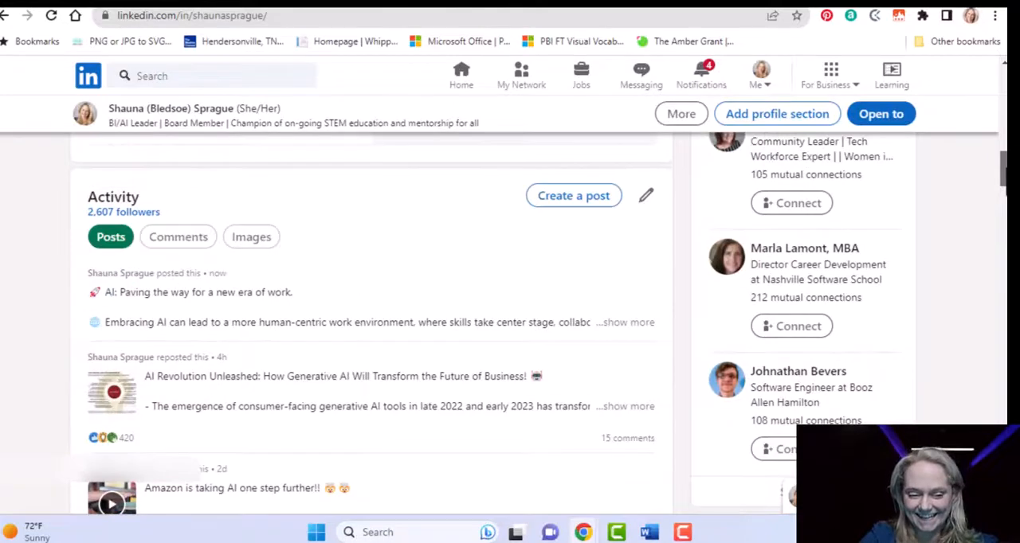
click(247, 301)
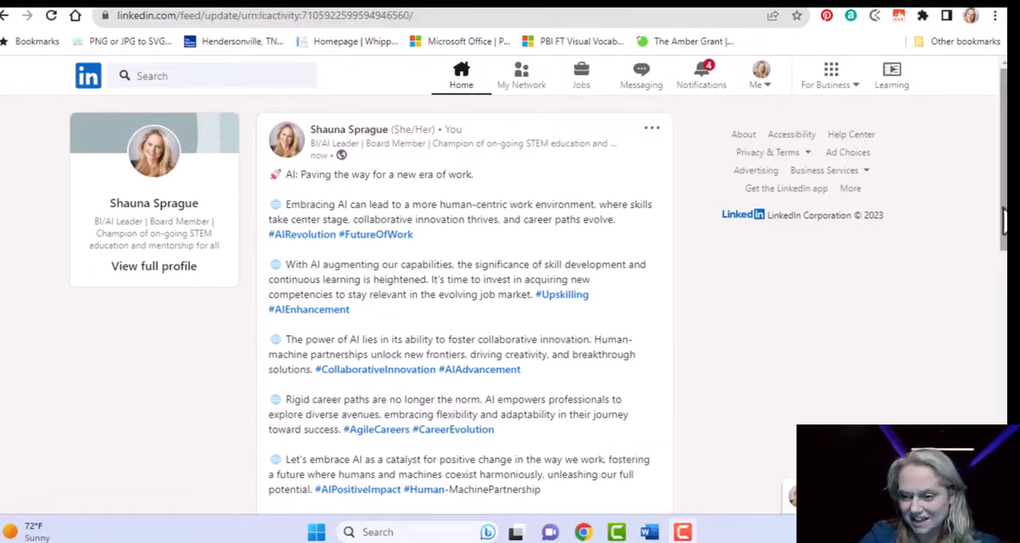
scroll(1000, 239, down, 3)
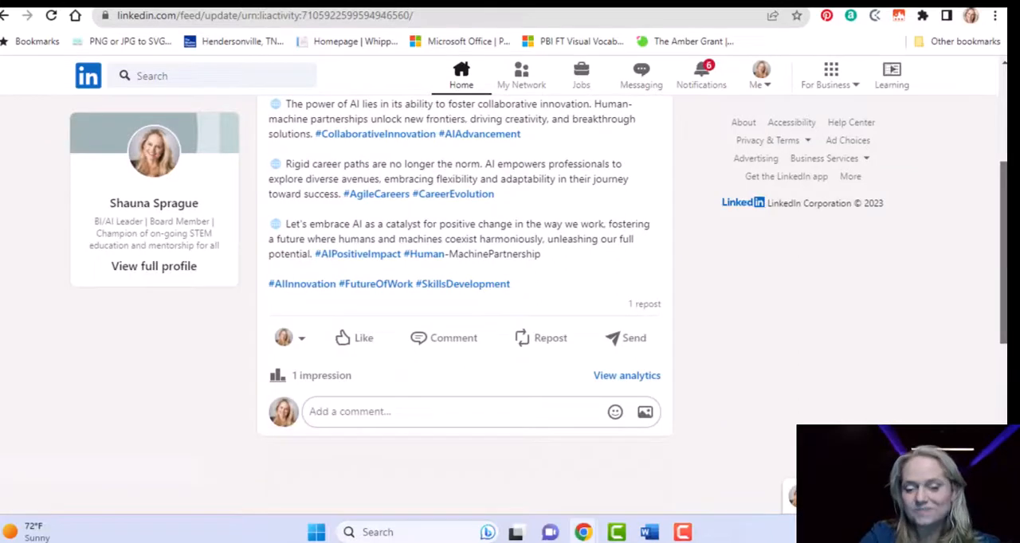
scroll(999, 239, up, 3)
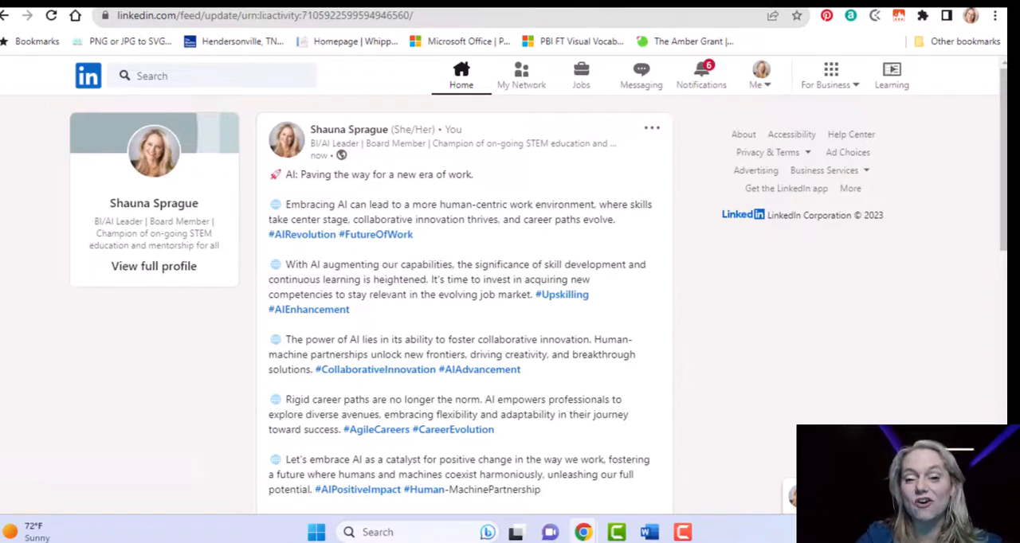
Switch to the OpenAI platform and examine the September API usage, including the daily costs for 08 Sep and 04 Sep.
click(499, 6)
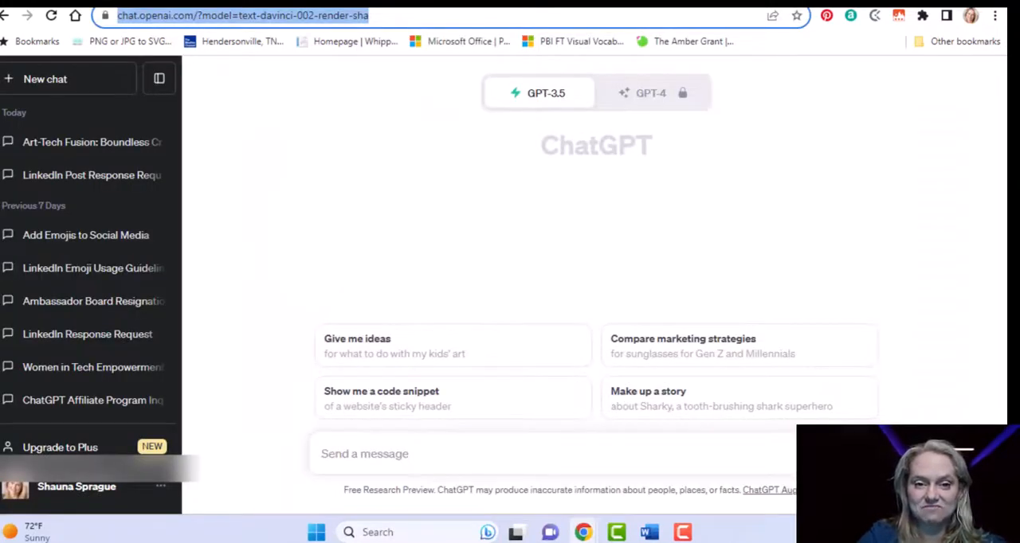
click(605, 10)
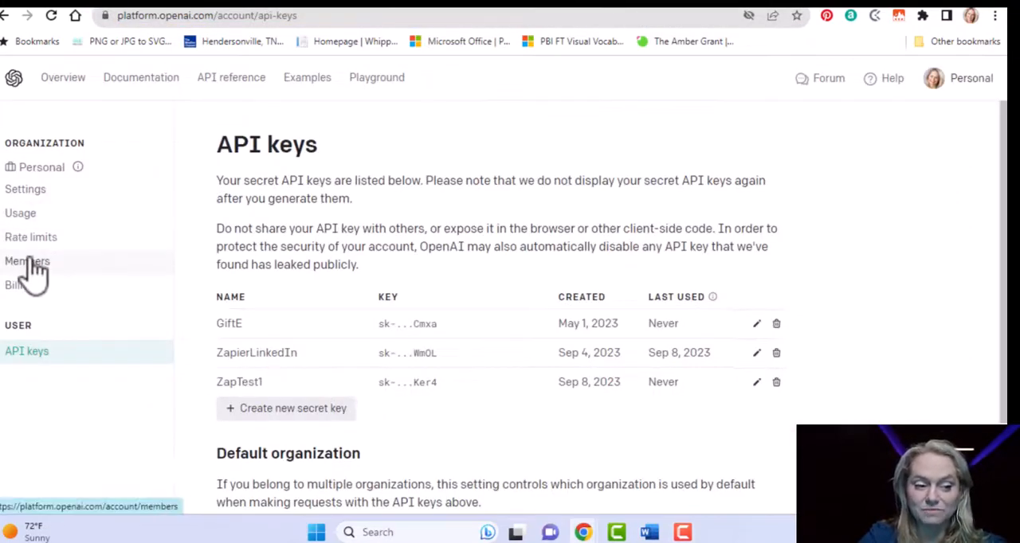
click(24, 215)
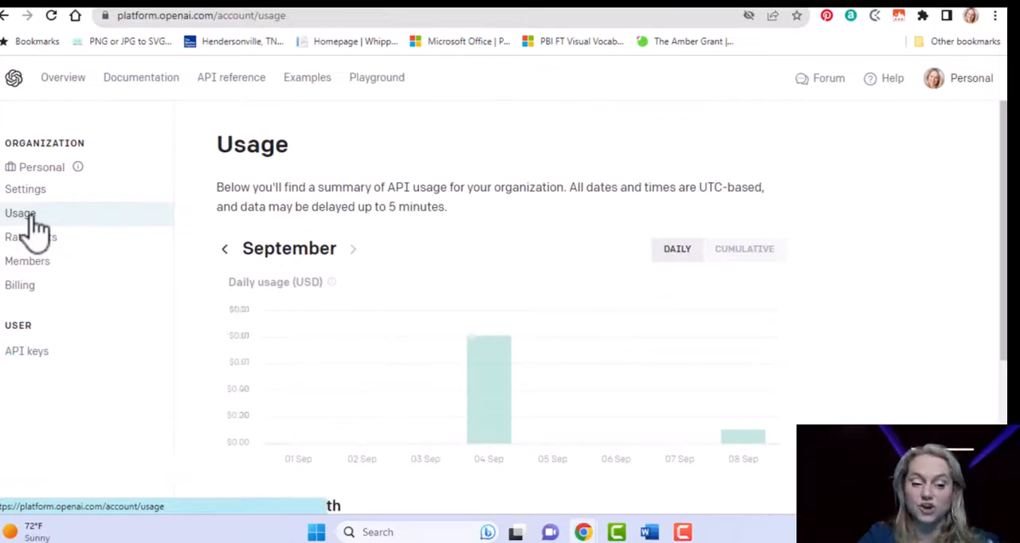
mouse_move(761, 452)
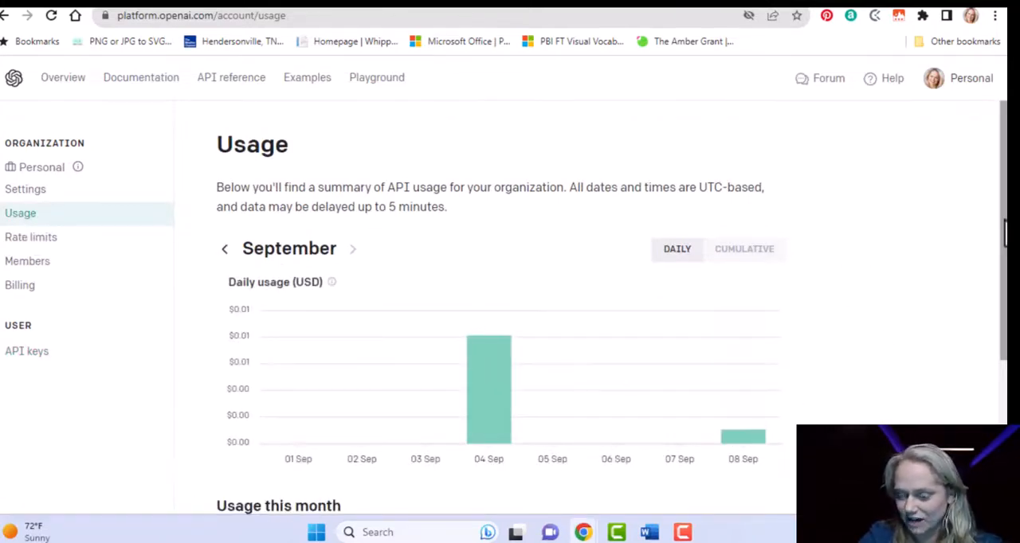
scroll(509, 311, down, 3)
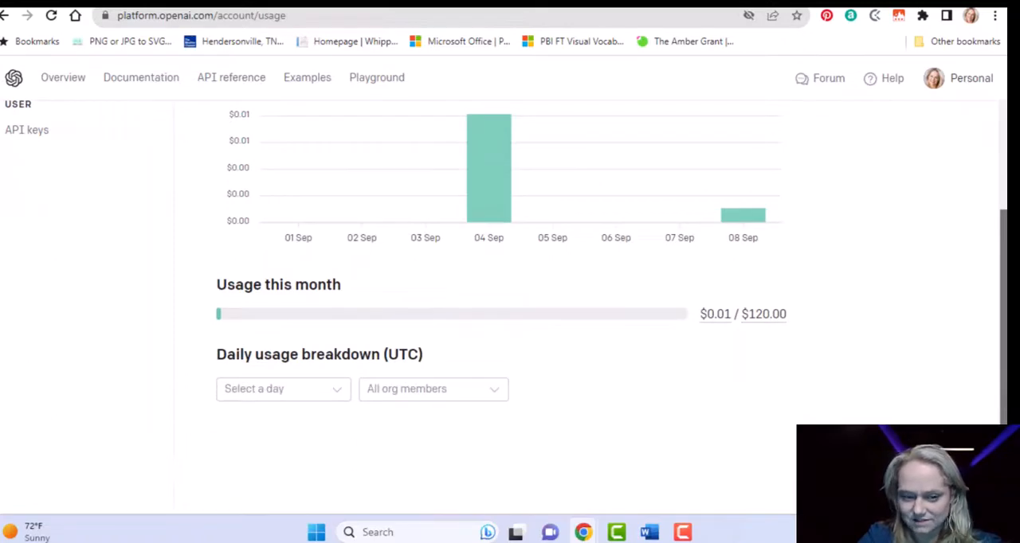
mouse_move(748, 217)
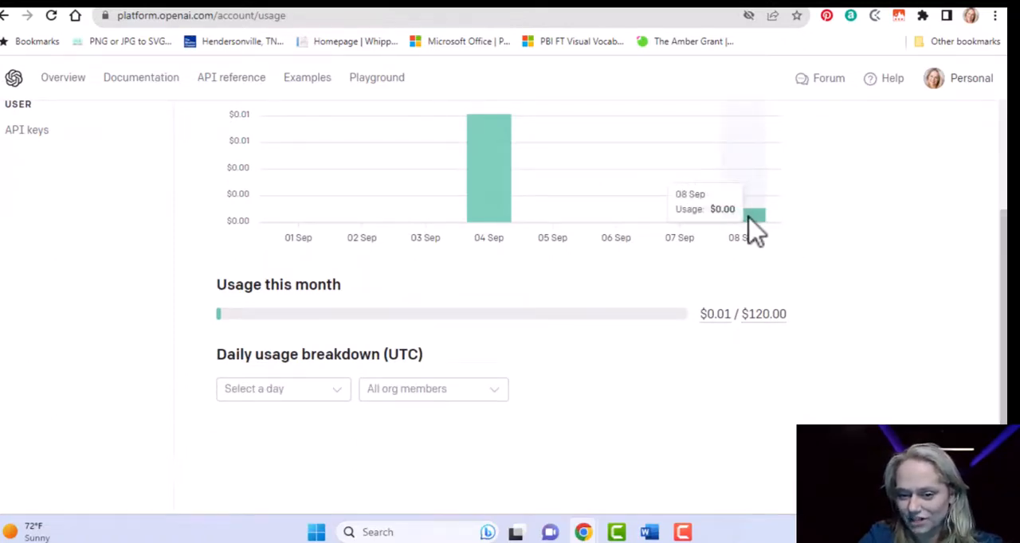
mouse_move(488, 203)
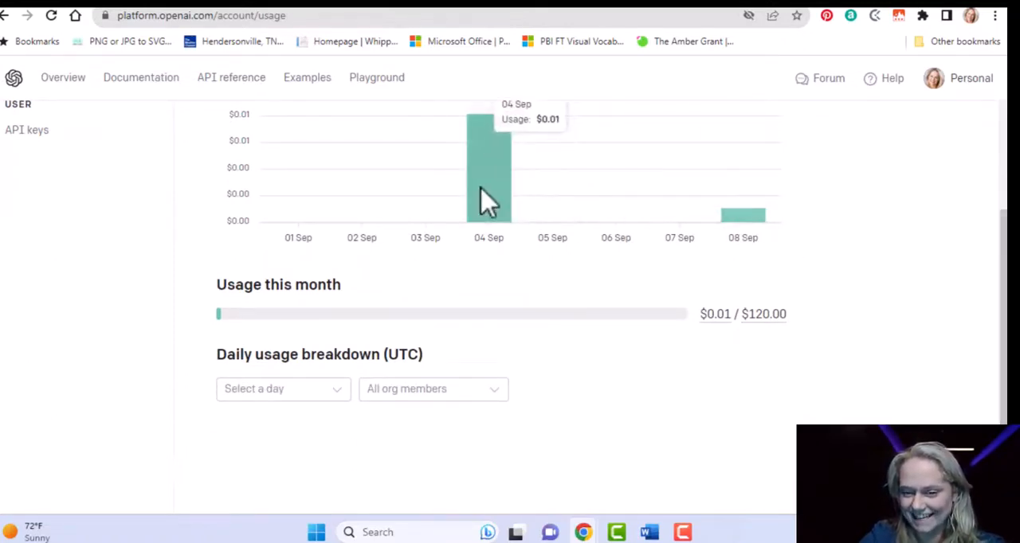